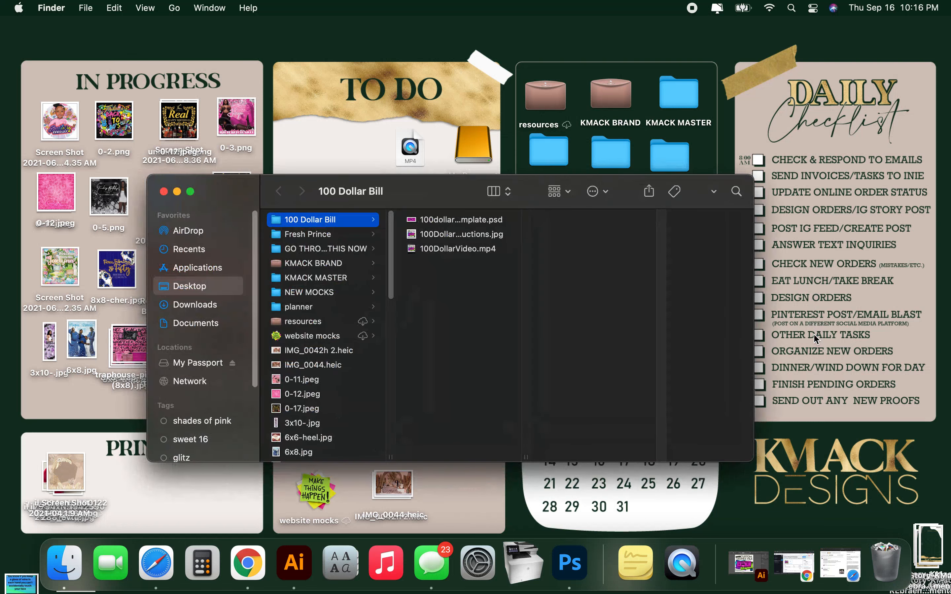
Step: Open the 100 Dollar Bill folder on the Desktop and preview 100dollar template.psd
click(465, 218)
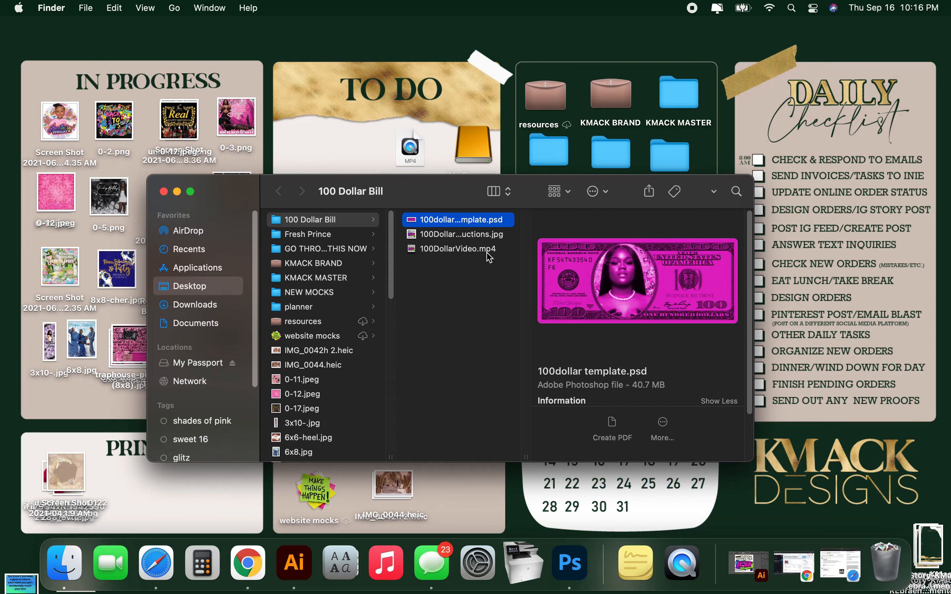
drag(459, 190, 467, 182)
click(454, 212)
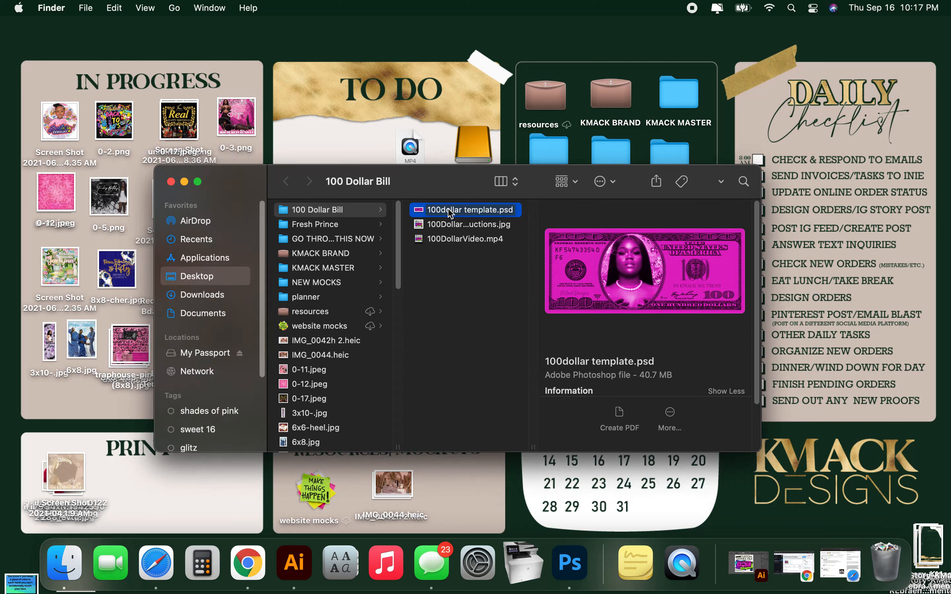
Step: Open 100dollar template.psd in Photoshop, put away the Finder folder and reposition the Photoshop window
double_click(448, 210)
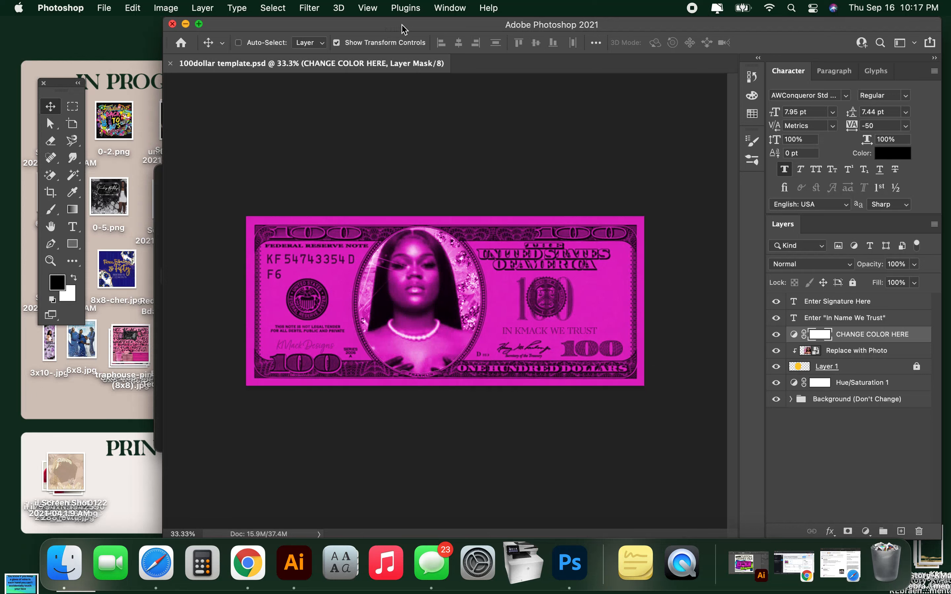
drag(648, 27, 598, 24)
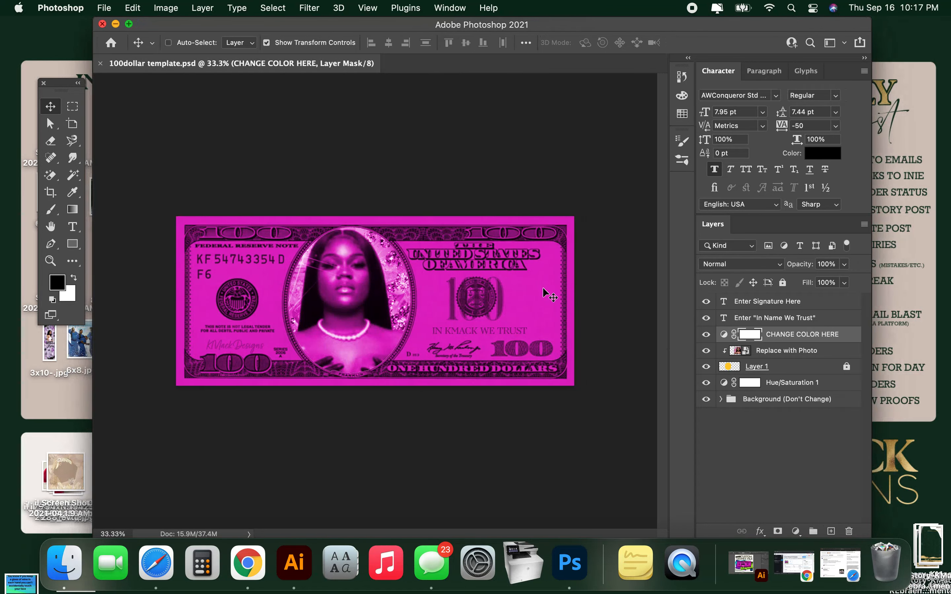
drag(688, 29, 710, 310)
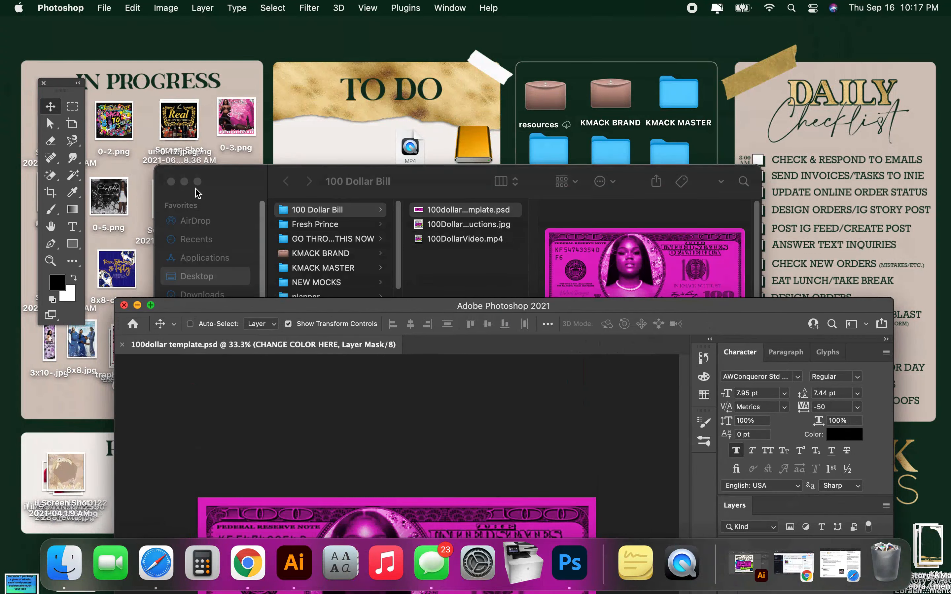
click(184, 181)
drag(615, 310, 430, 17)
drag(680, 247, 905, 404)
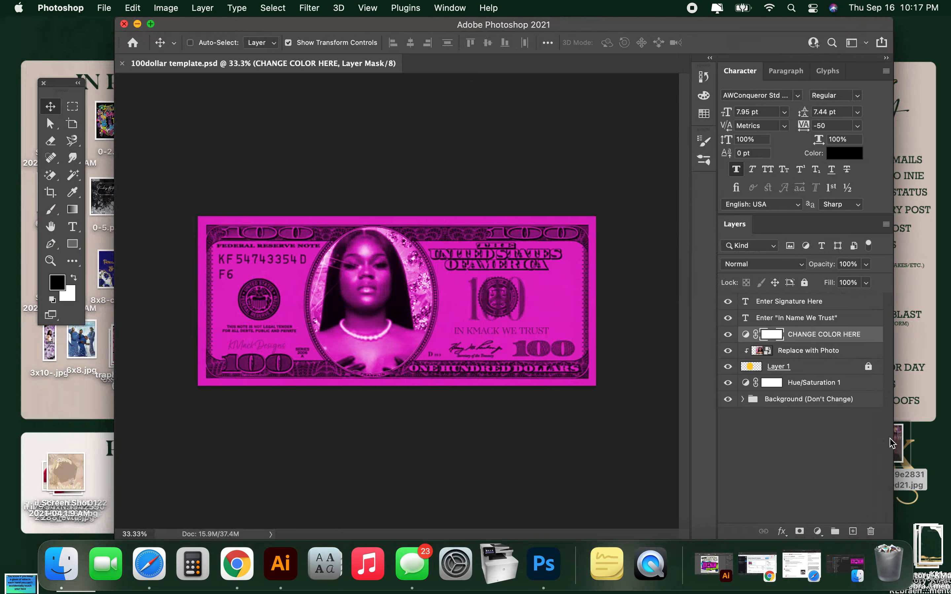
Step: Select the new portrait on the desktop, then return to Photoshop and select the Enter Signature Here layer
click(898, 436)
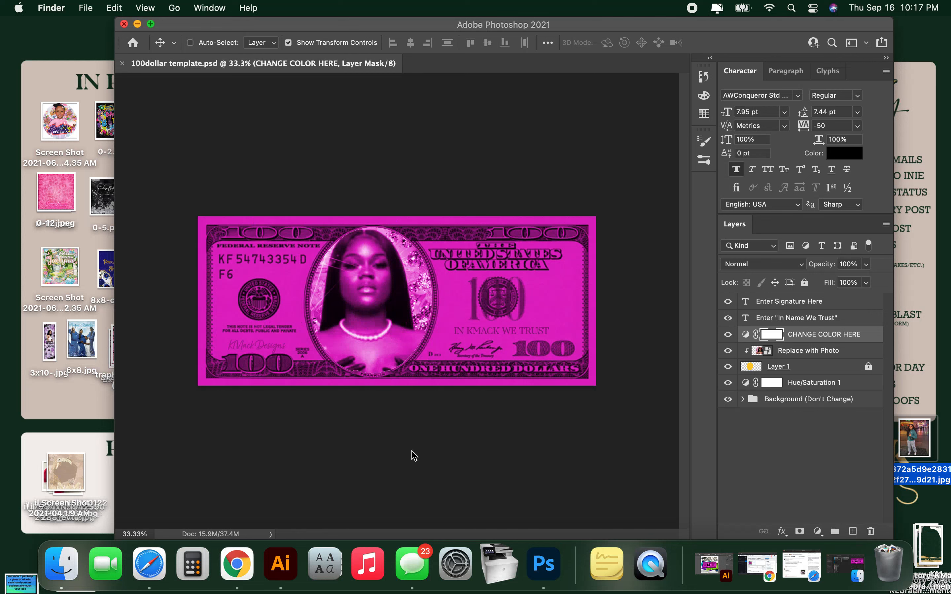
click(827, 450)
click(764, 309)
click(779, 303)
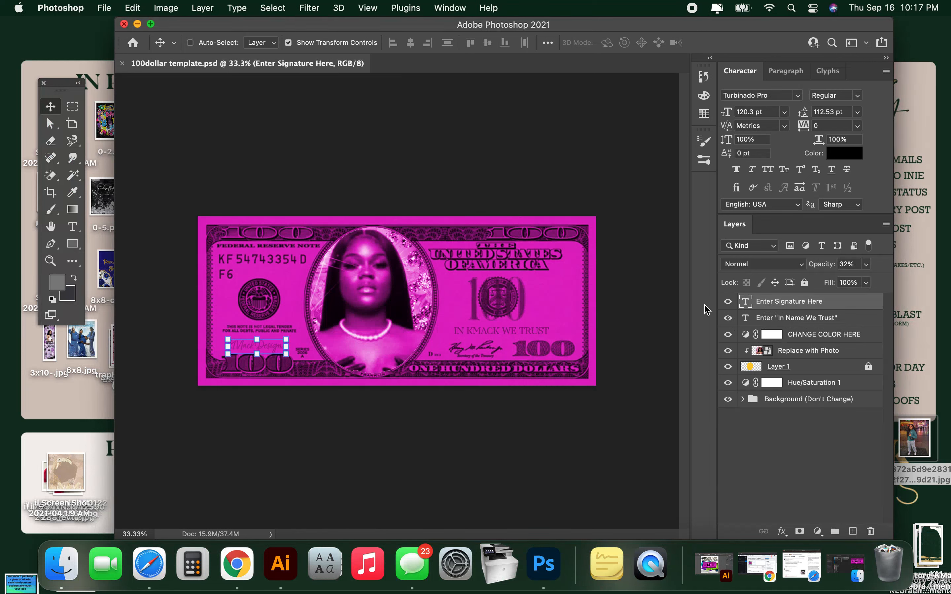
Step: Locate the signature on the bill by toggling the Enter Signature Here layer's visibility
scroll(827, 322, up, 5)
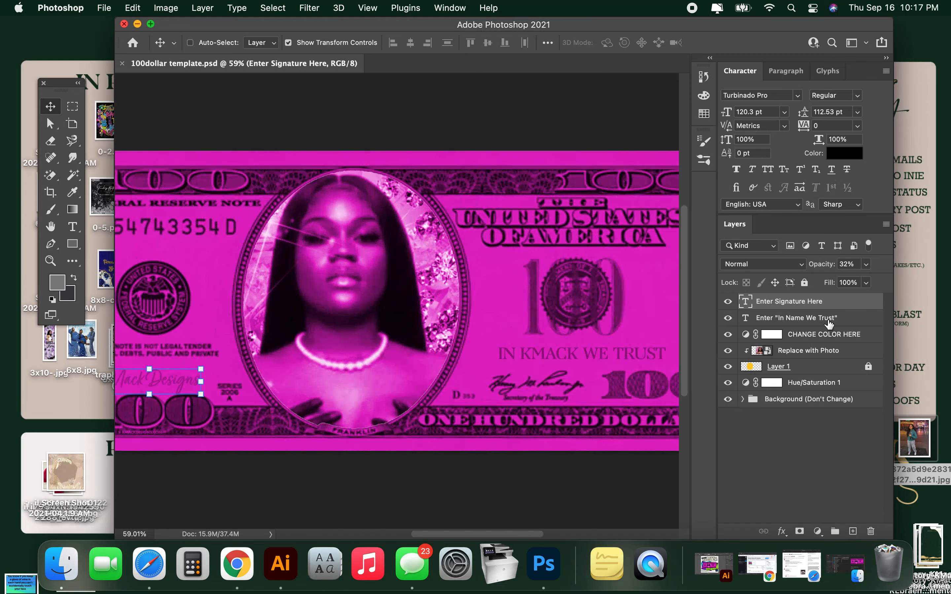
scroll(829, 323, up, 2)
scroll(828, 323, down, 4)
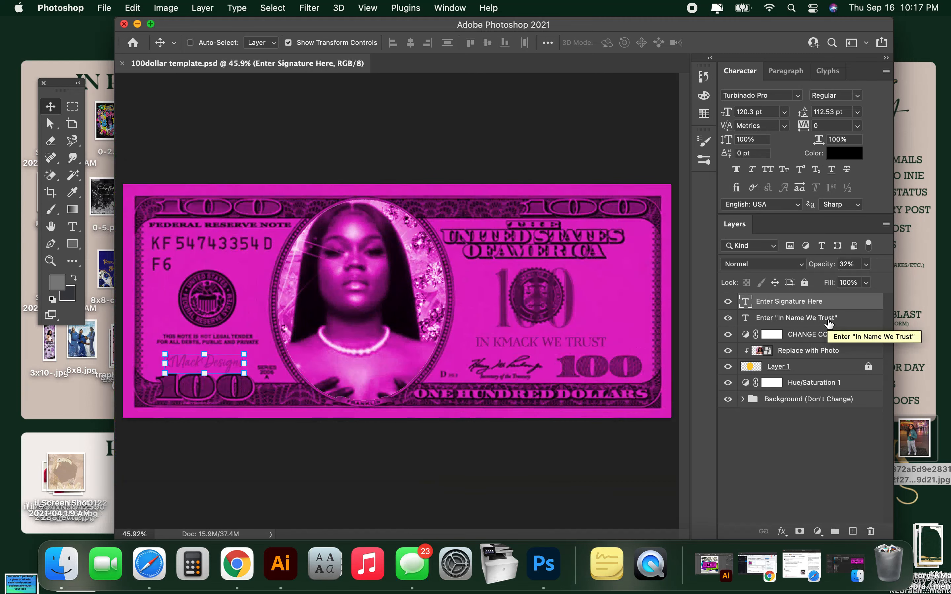
click(289, 435)
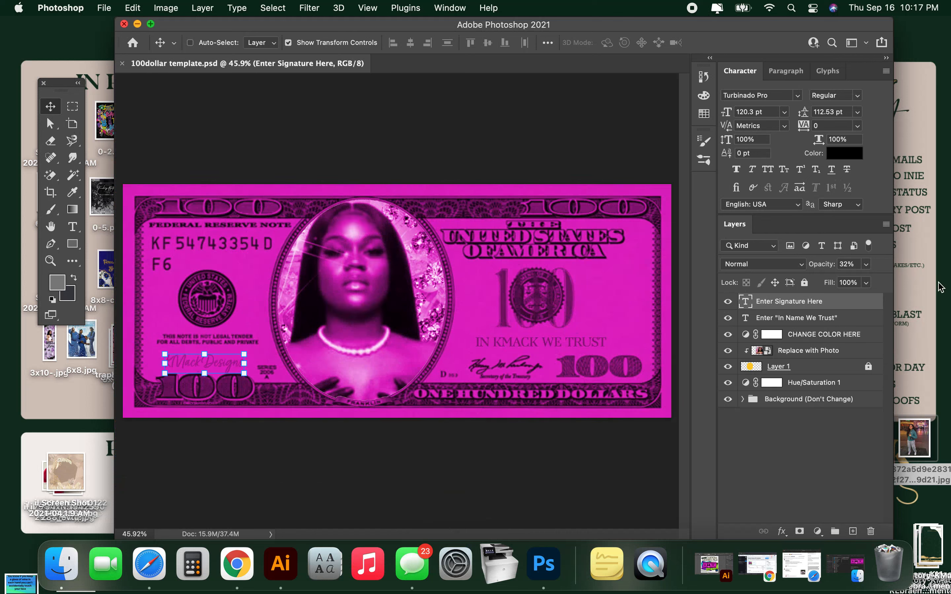
click(728, 302)
click(728, 302)
click(728, 302)
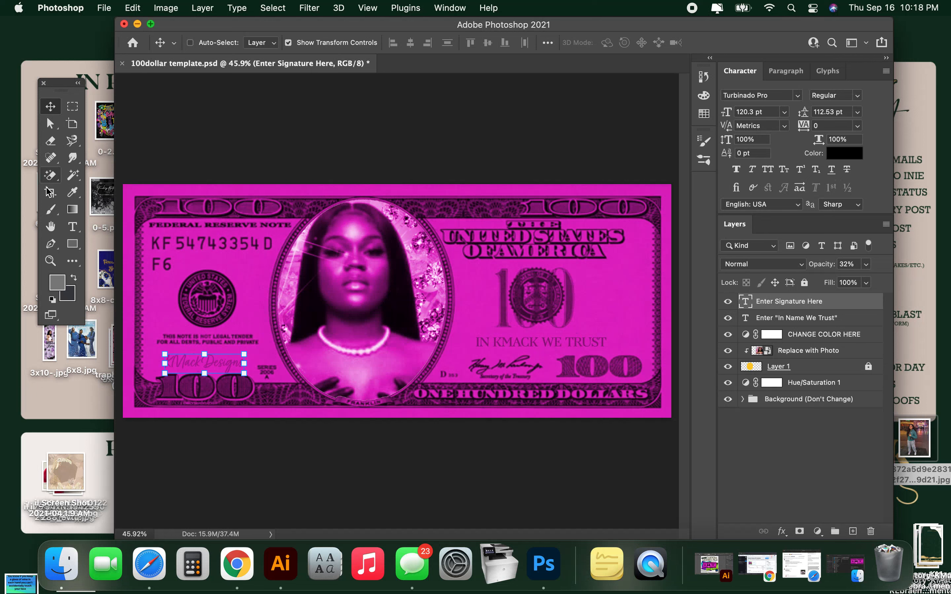
Step: Replace the KMack Designs signature text with the customer's name and commit it
click(70, 230)
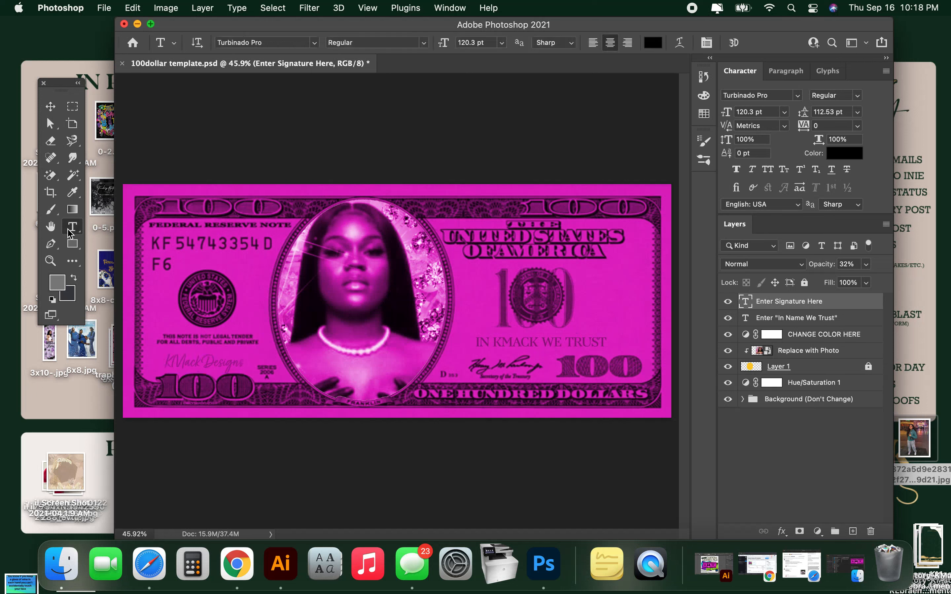
triple_click(179, 362)
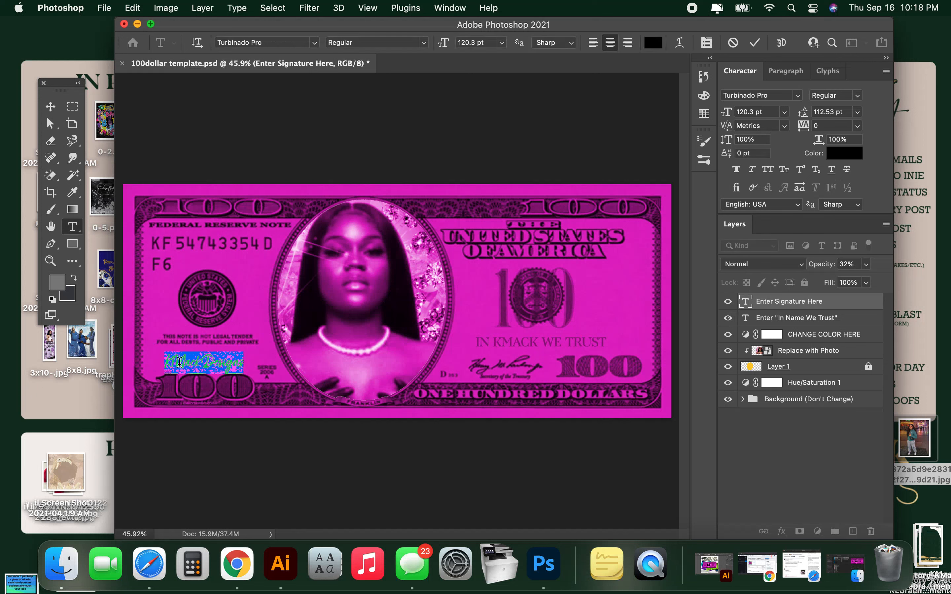
text(Katrina Mackey)
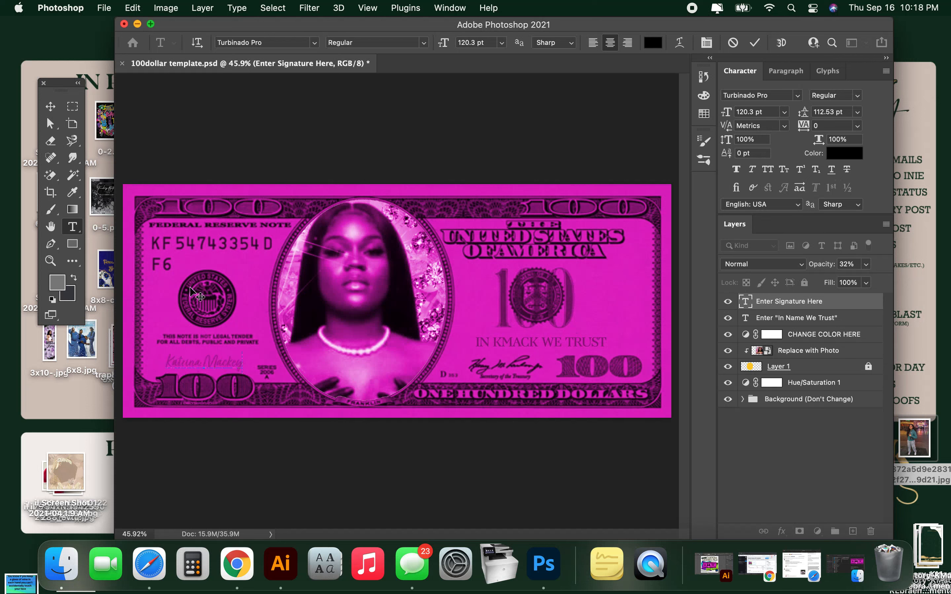
click(52, 108)
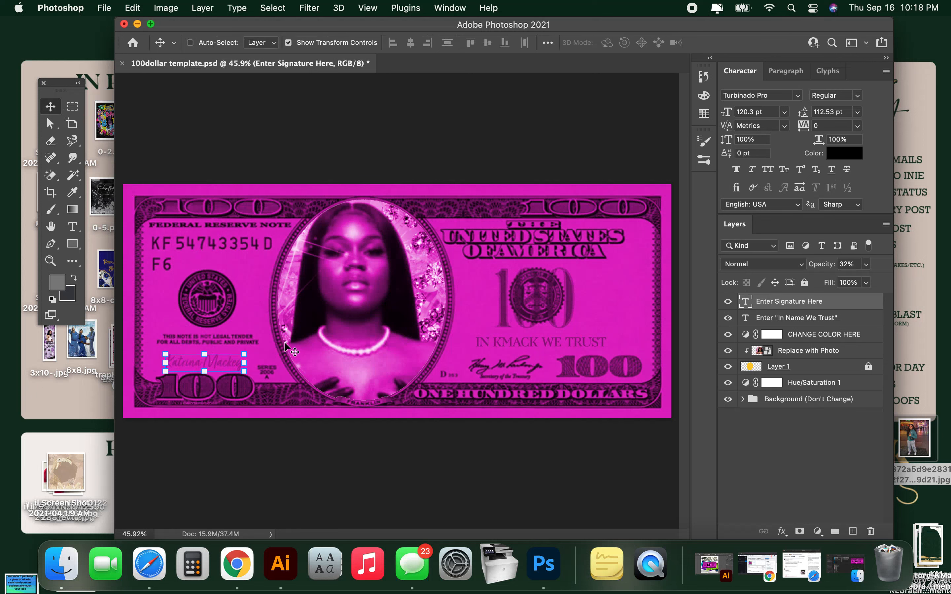
Step: Retype the IN KMACK WE TRUST motto as 'IN [customer's first name] WE TRUST' and commit
click(817, 319)
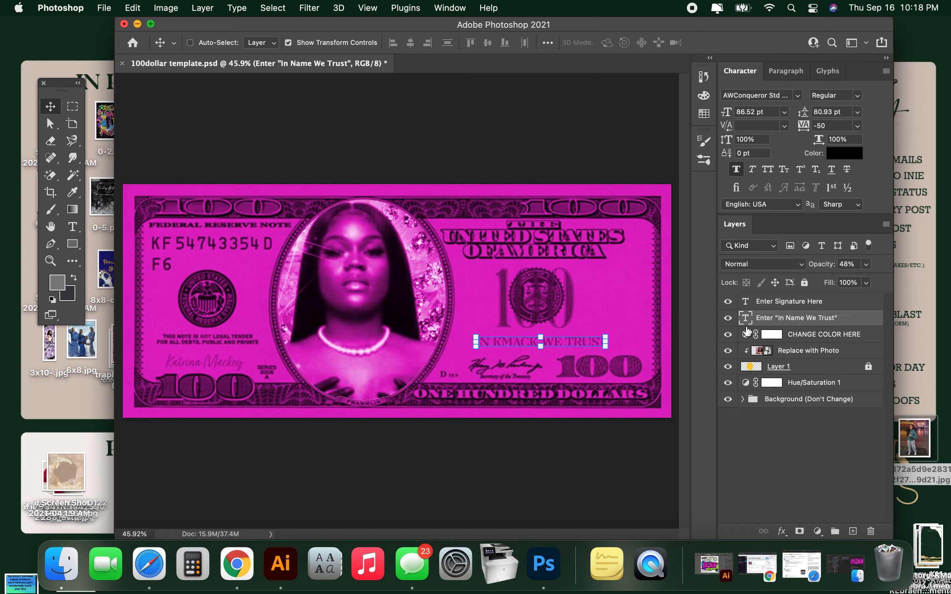
click(729, 318)
click(727, 319)
click(72, 227)
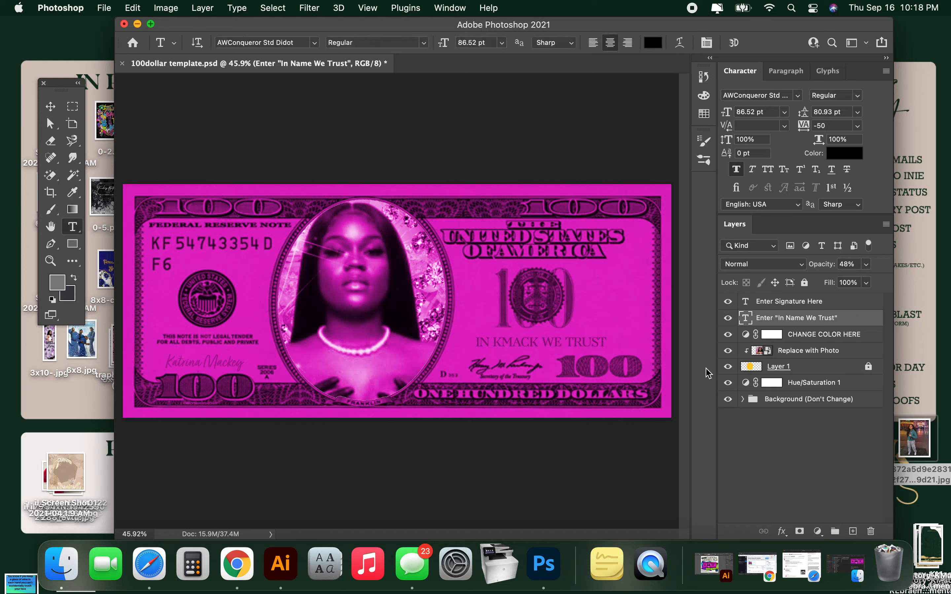
triple_click(559, 340)
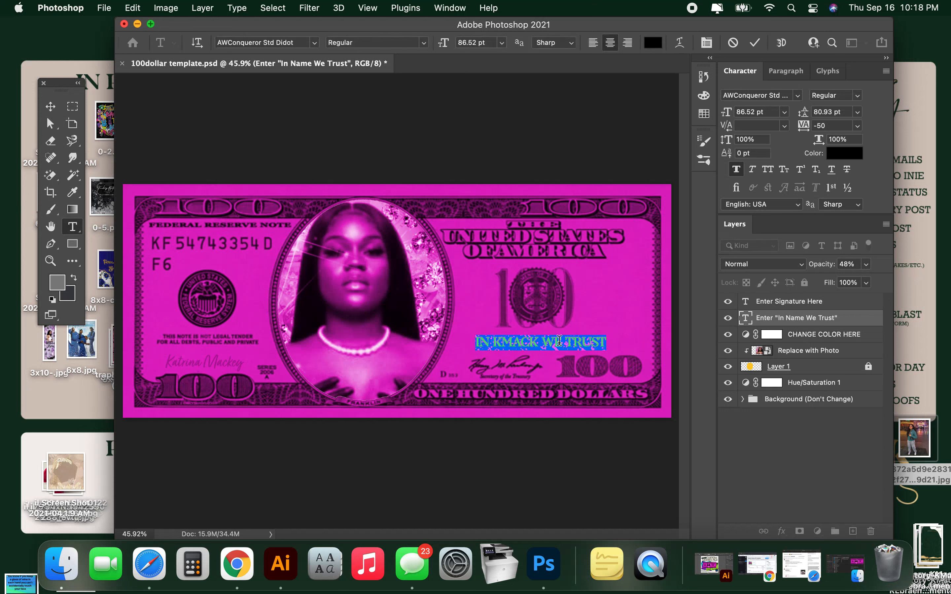
key(BackSpace)
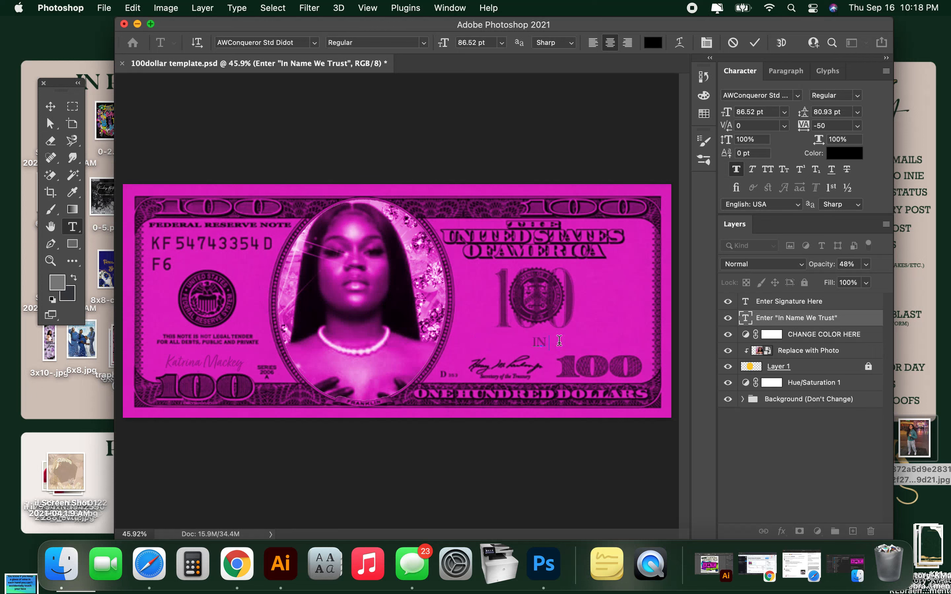
text(IN KATRINA WE TRUST)
click(51, 106)
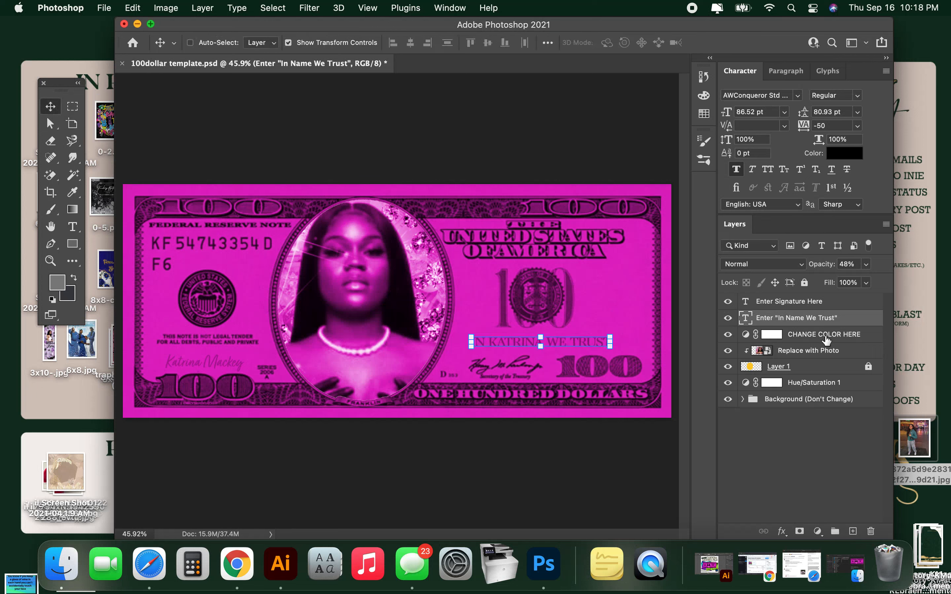
Step: Select the CHANGE COLOR HERE layer and hide both the motto and signature text layers
click(745, 335)
click(727, 318)
click(727, 301)
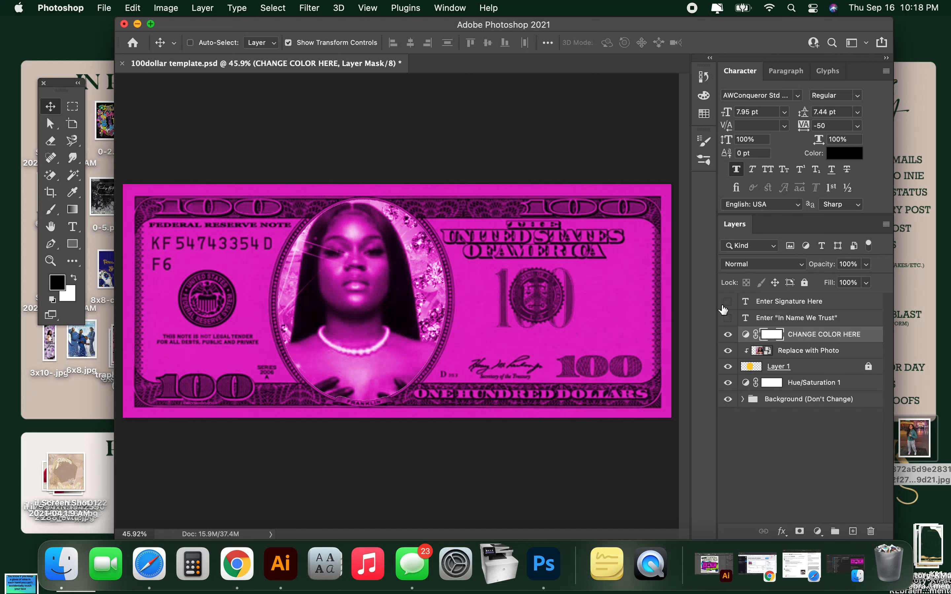
Step: Show the signature and motto text layers again and set layer thumbnails to clip to layer bounds
click(726, 302)
click(727, 322)
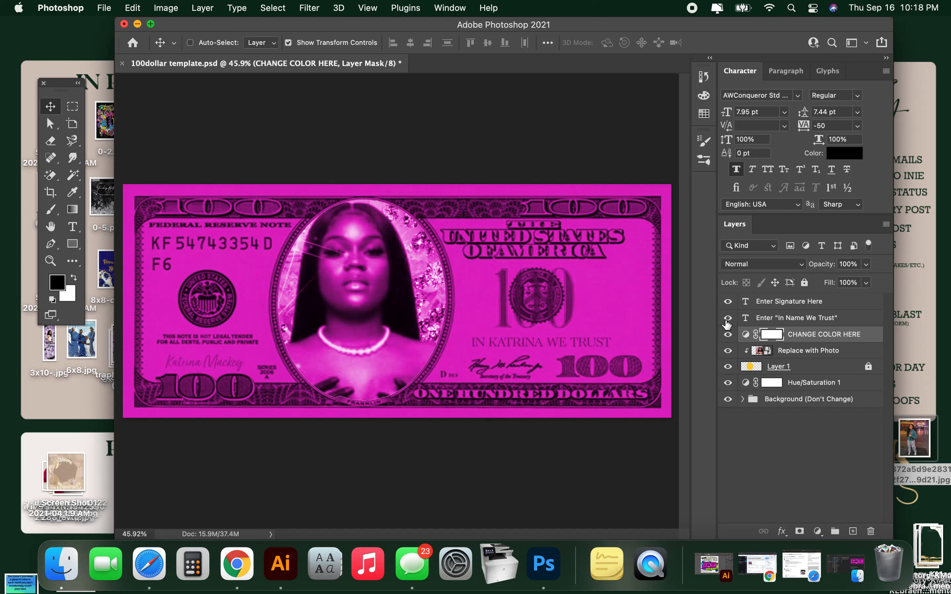
click(845, 335)
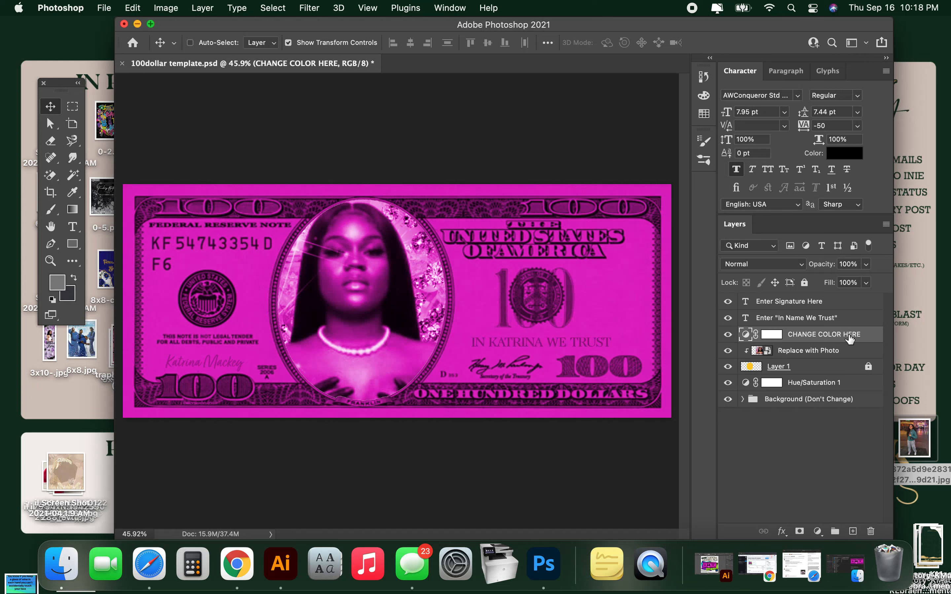
right_click(801, 468)
key(Return)
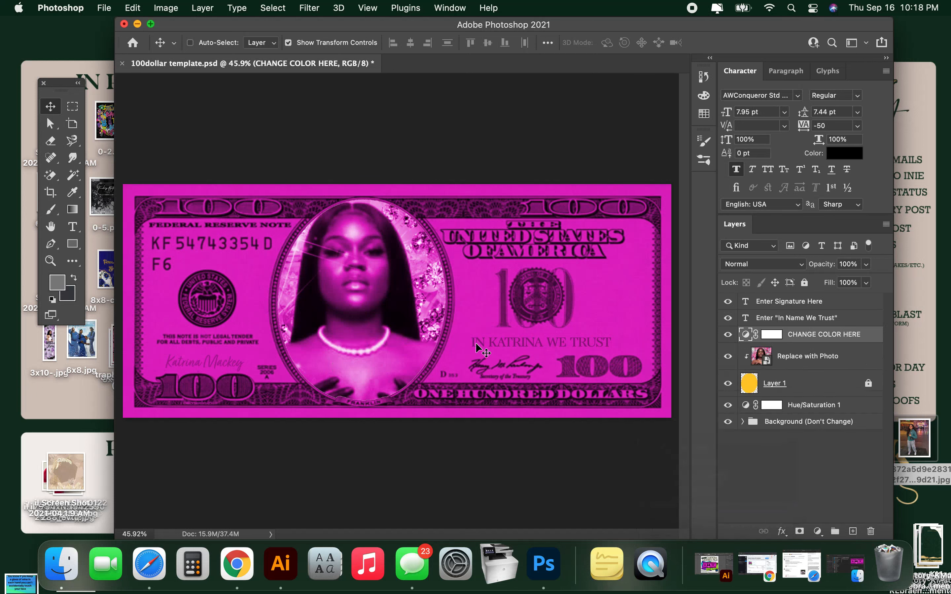
key(super+z)
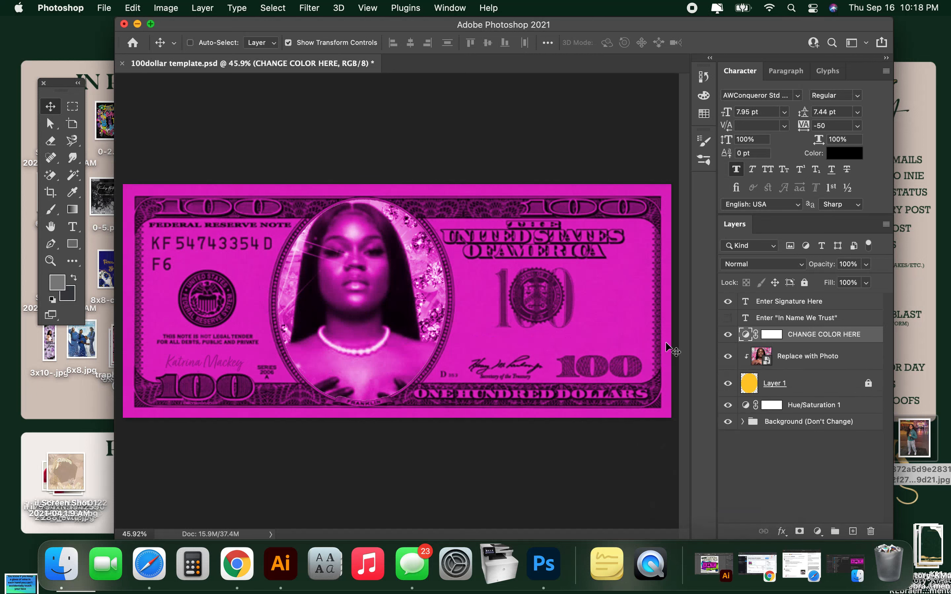
click(728, 317)
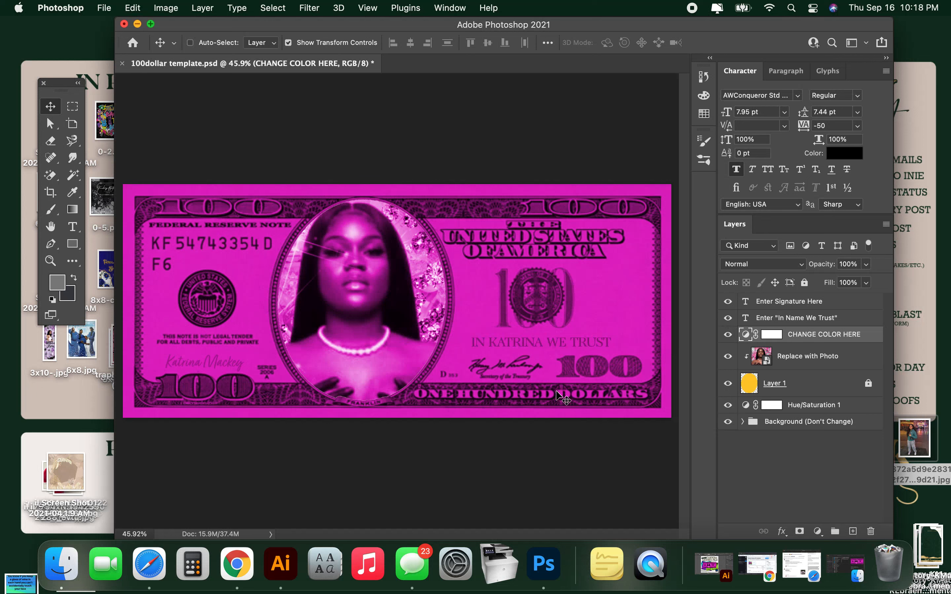
Step: Target the CHANGE COLOR HERE adjustment layer itself rather than its mask
click(812, 385)
click(822, 320)
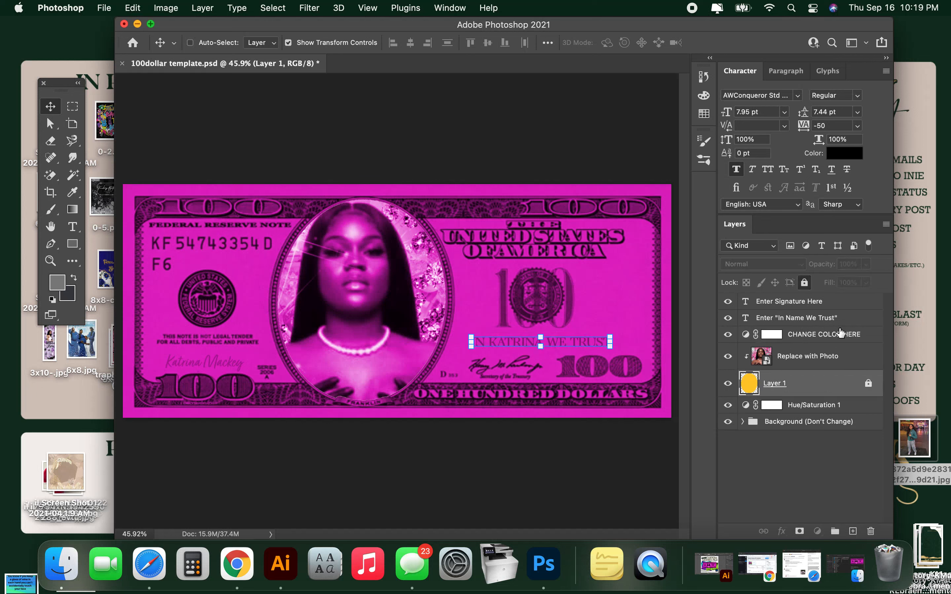
click(742, 337)
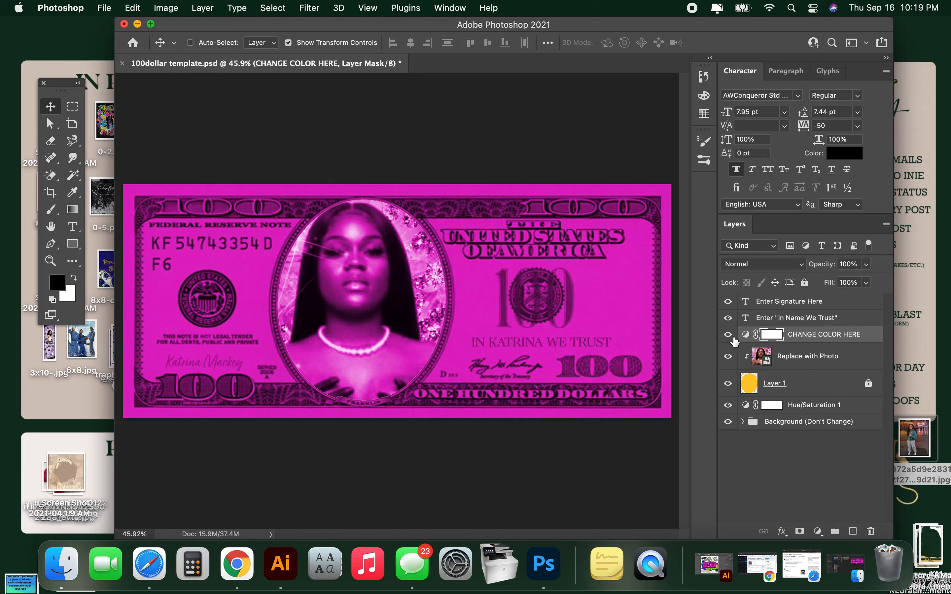
click(825, 337)
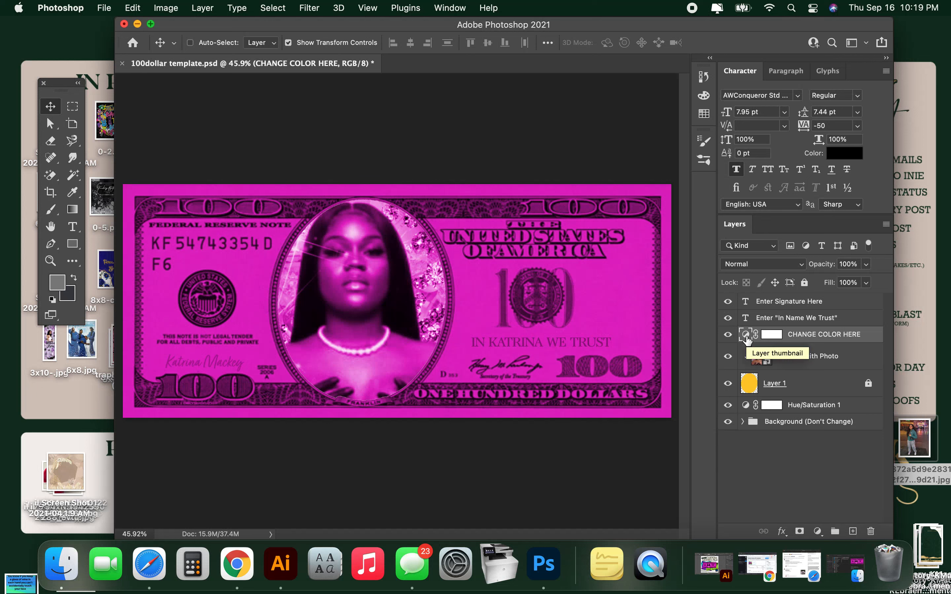
Step: In the CHANGE COLOR HERE Hue/Saturation properties, try Hue, Saturation and Lightness settings from purple through pink to blue
double_click(745, 335)
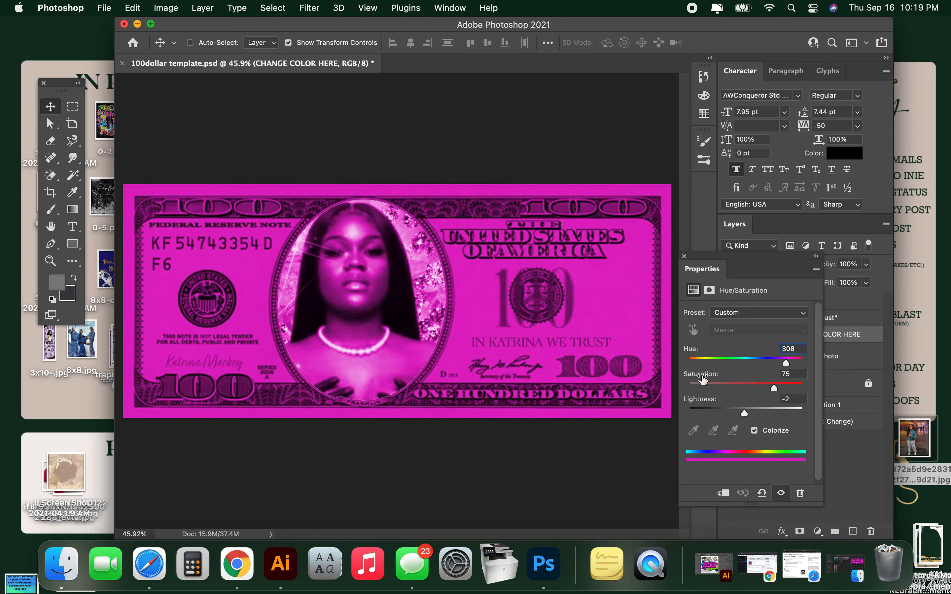
click(713, 360)
drag(712, 360, 735, 384)
click(763, 411)
click(763, 386)
click(755, 408)
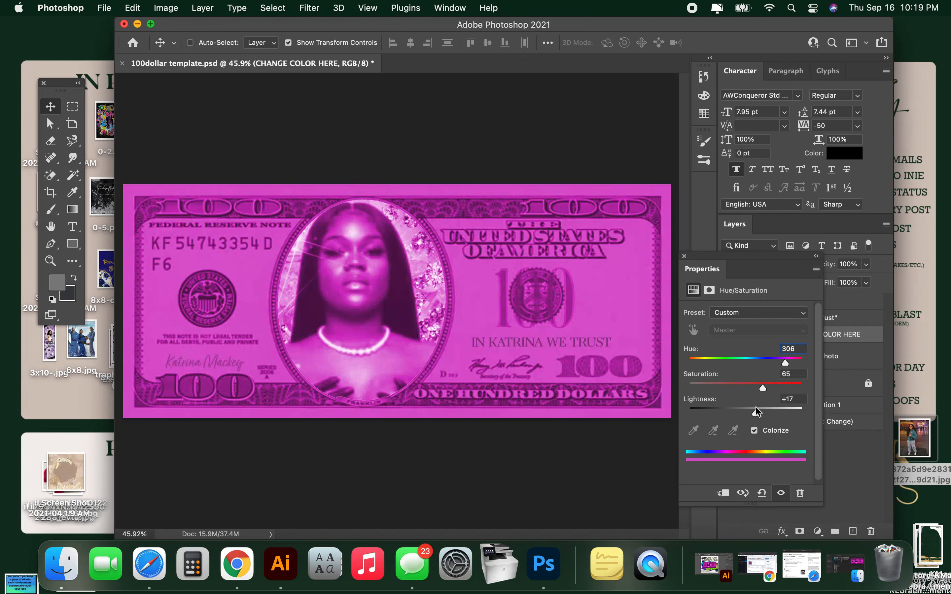
drag(767, 385, 753, 407)
click(758, 409)
mouse_move(780, 362)
mouse_down()
mouse_move(768, 366)
mouse_move(774, 386)
mouse_move(734, 360)
mouse_move(733, 389)
mouse_move(720, 386)
mouse_move(773, 361)
mouse_move(763, 362)
mouse_up()
Step: Try green shades on the bill, varying lightness and saturation and sweeping hue through purple and teal
click(732, 363)
drag(753, 413, 711, 413)
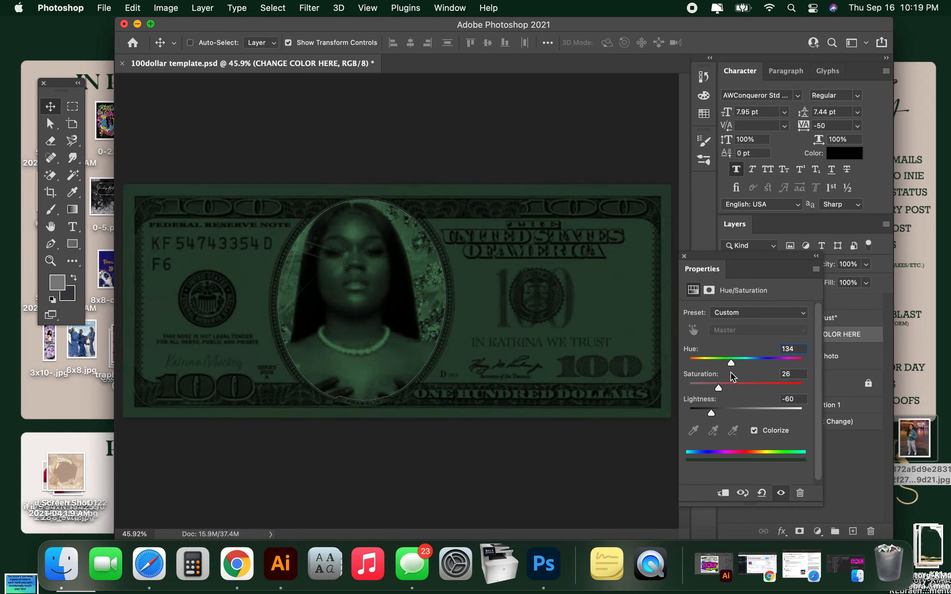
drag(758, 384, 716, 363)
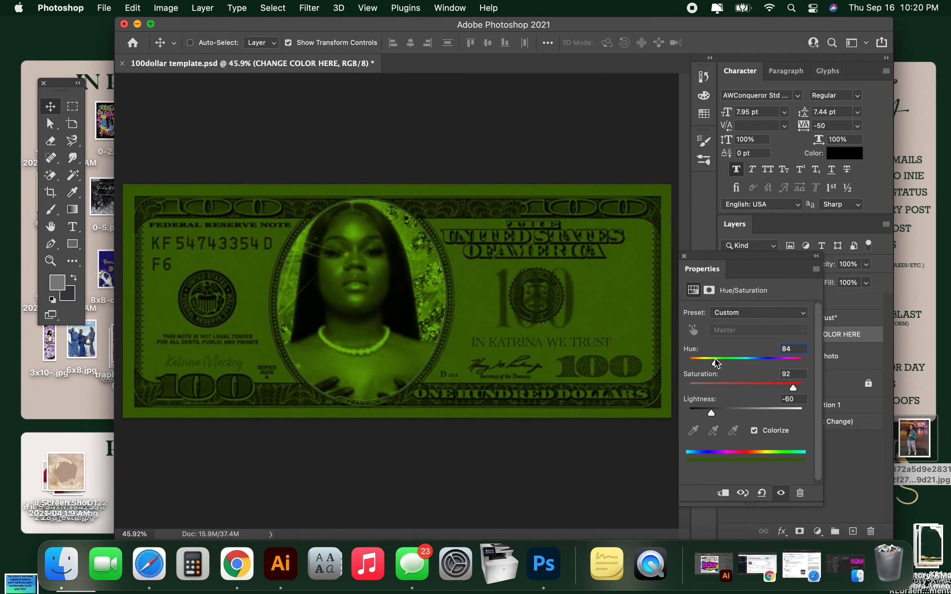
mouse_move(711, 412)
mouse_down()
mouse_move(749, 411)
mouse_move(715, 410)
mouse_up()
drag(793, 387, 751, 386)
click(782, 384)
click(757, 359)
drag(761, 360, 709, 367)
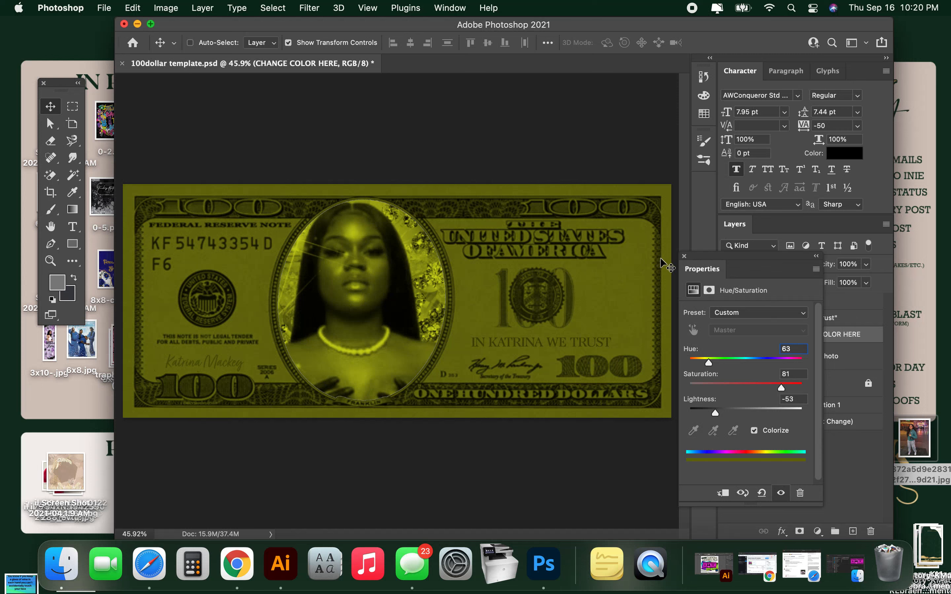
Step: Settle on bright teal with Hue 176, Saturation 97, Lightness -34, then close the Properties panel
click(715, 358)
drag(714, 361, 741, 367)
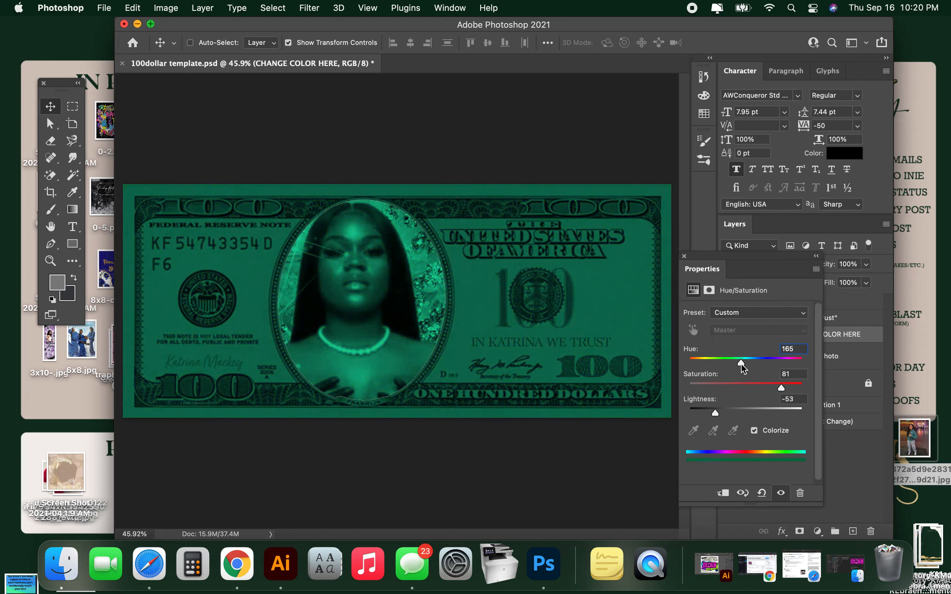
click(757, 388)
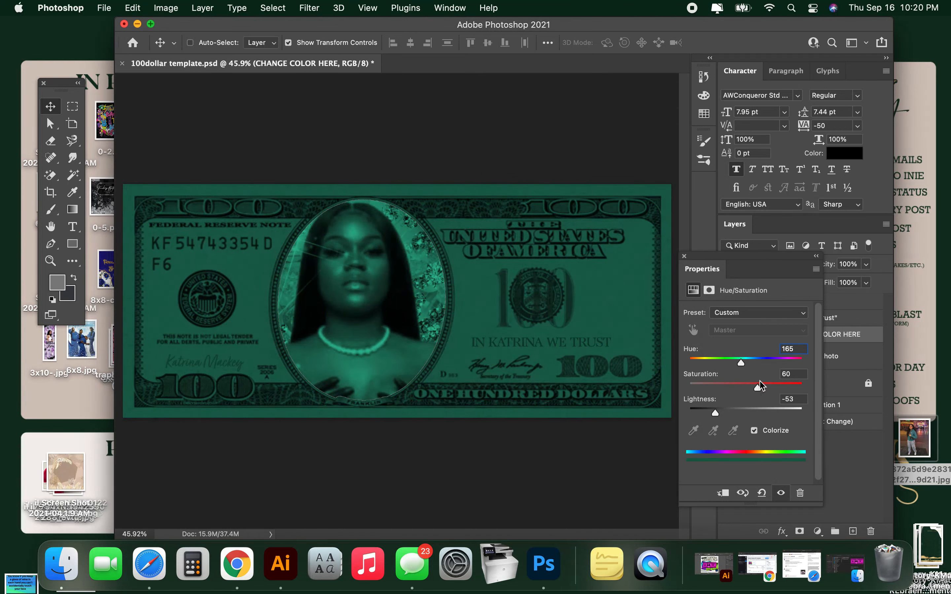
click(728, 412)
drag(729, 413, 731, 413)
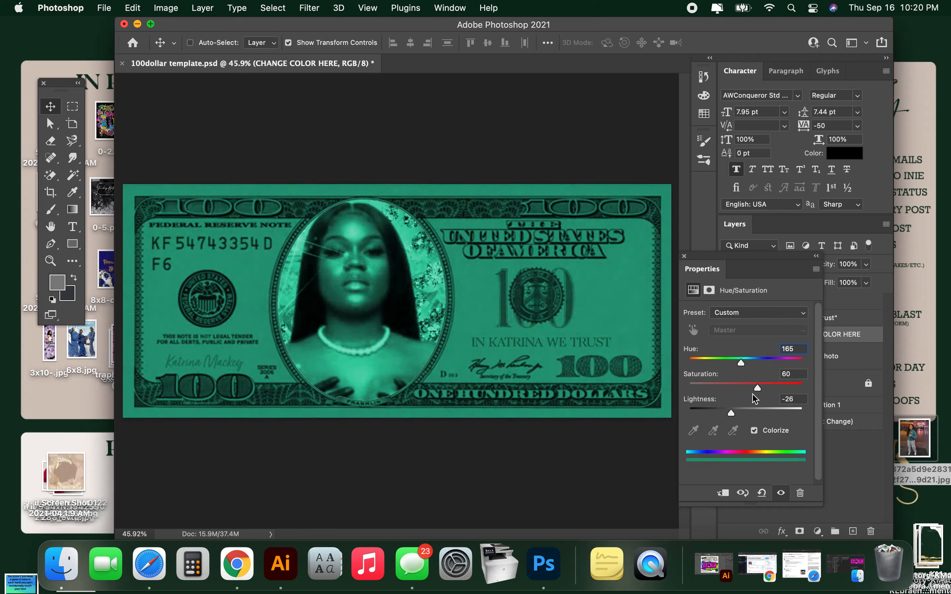
click(783, 387)
mouse_move(784, 388)
mouse_down()
mouse_move(737, 389)
mouse_move(773, 389)
mouse_up()
click(719, 412)
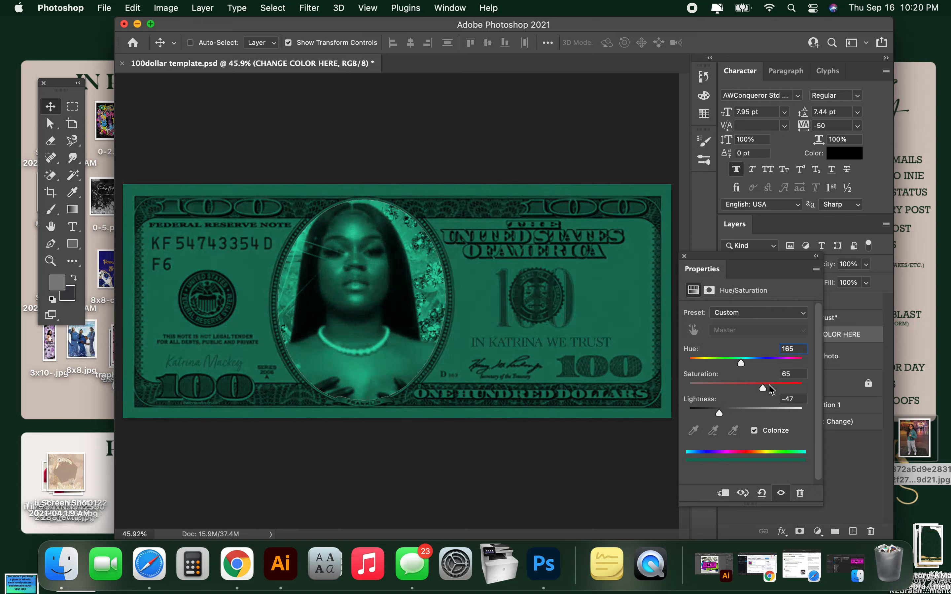
drag(772, 388, 799, 386)
drag(733, 363, 745, 365)
drag(720, 413, 727, 413)
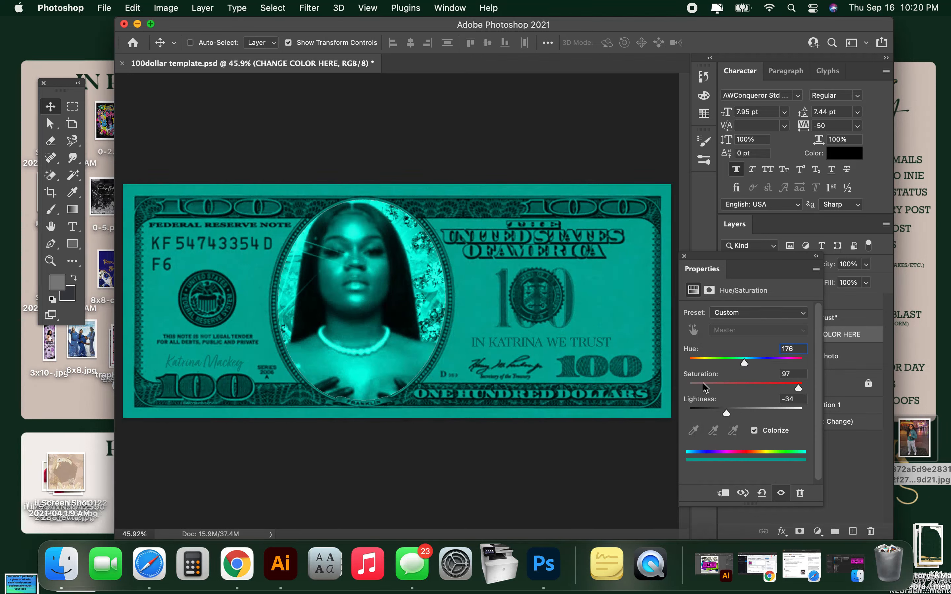
mouse_move(707, 260)
mouse_down()
mouse_move(709, 277)
mouse_move(691, 258)
mouse_up()
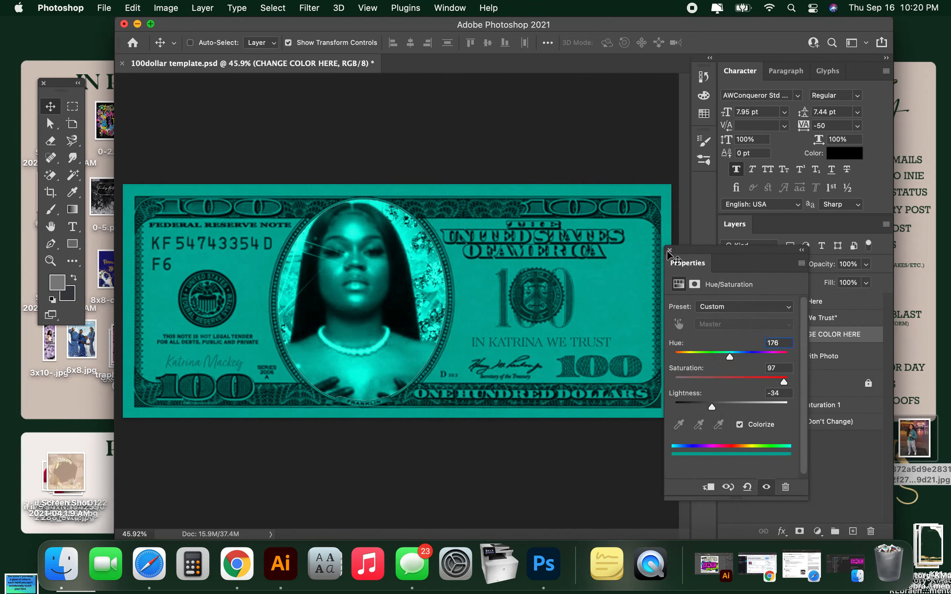
click(669, 251)
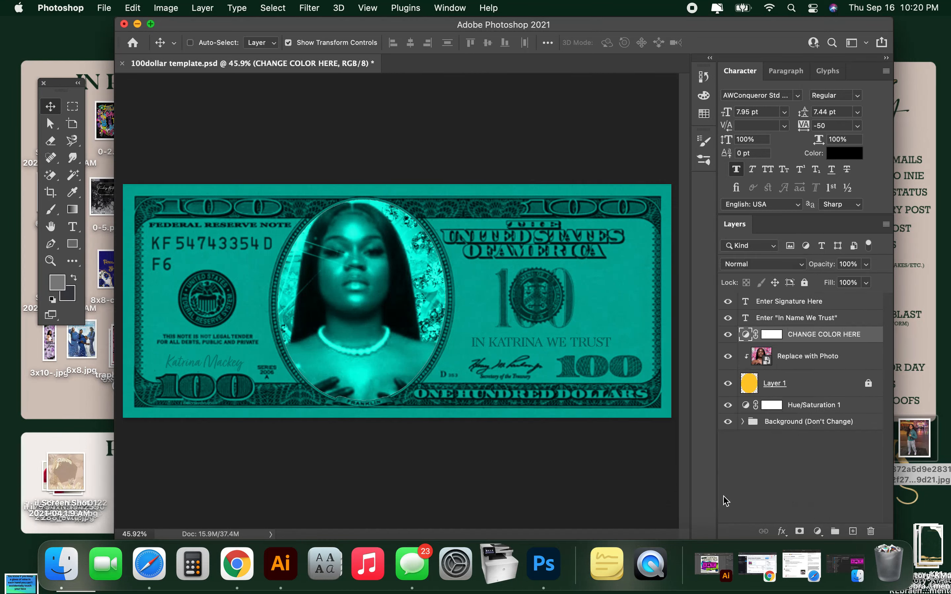
Step: Select the Replace with Photo layer and open its smart object contents as Layer 3.psb
click(827, 357)
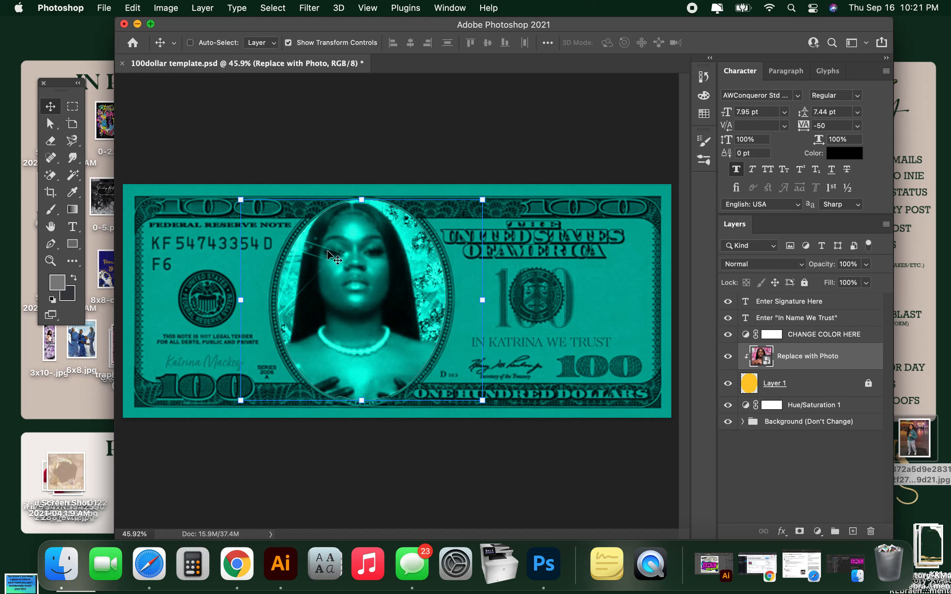
double_click(756, 362)
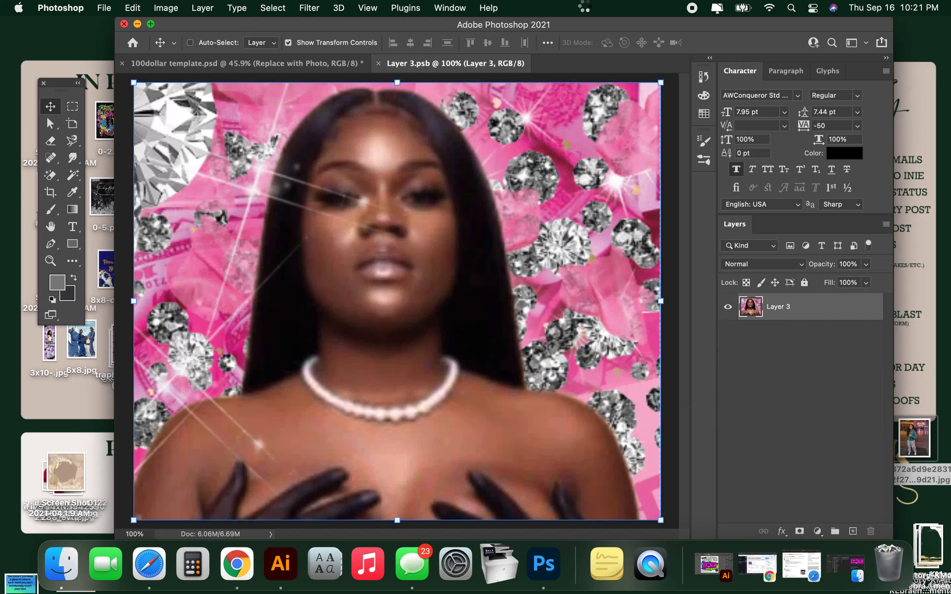
Step: Place the new street photo from the desktop onto the Layer 3.psb canvas
drag(696, 27, 636, 26)
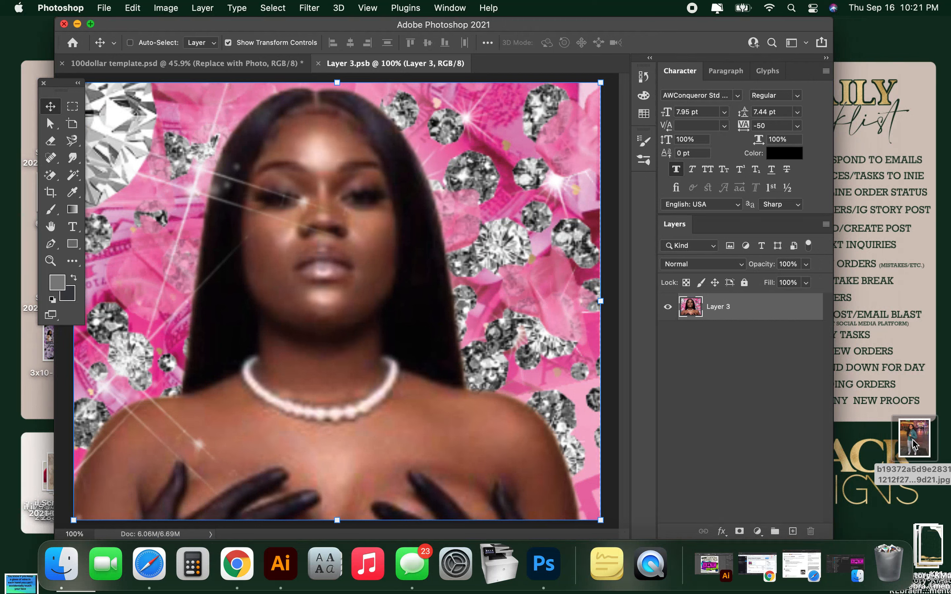
drag(918, 444, 269, 264)
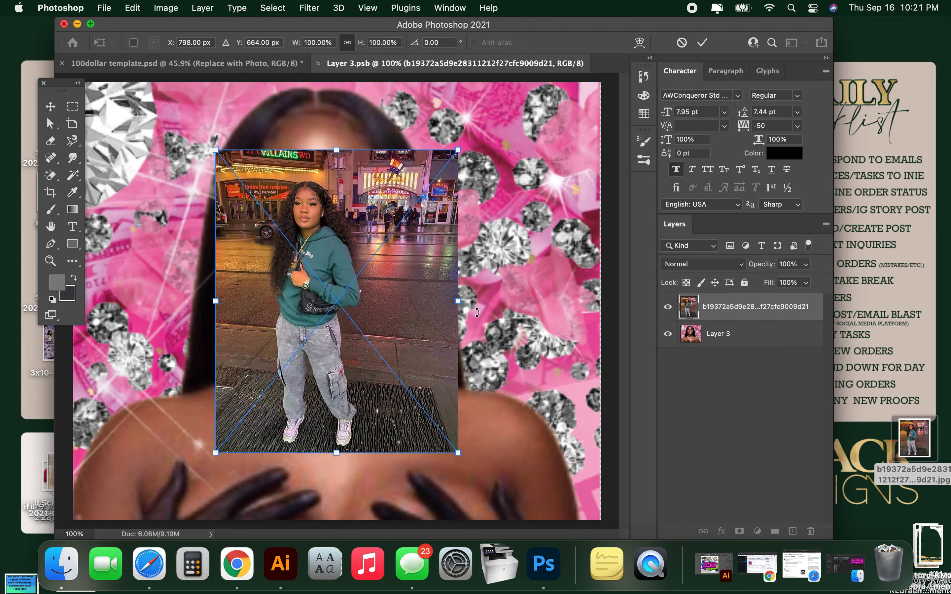
key(Return)
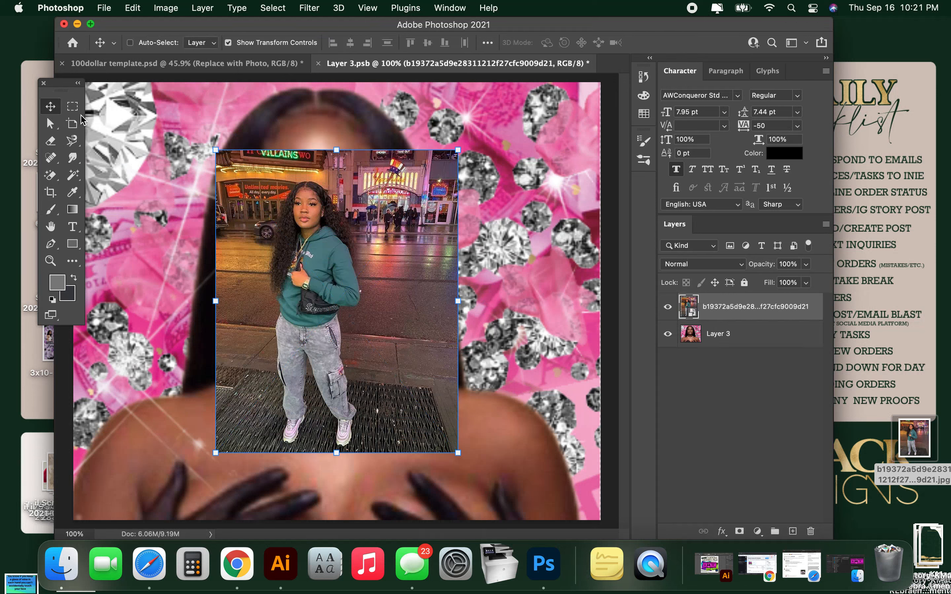
Step: Copy a rectangular upper-body selection, hide the full photo layer, and paste the crop as a new layer
click(72, 106)
drag(258, 179, 376, 336)
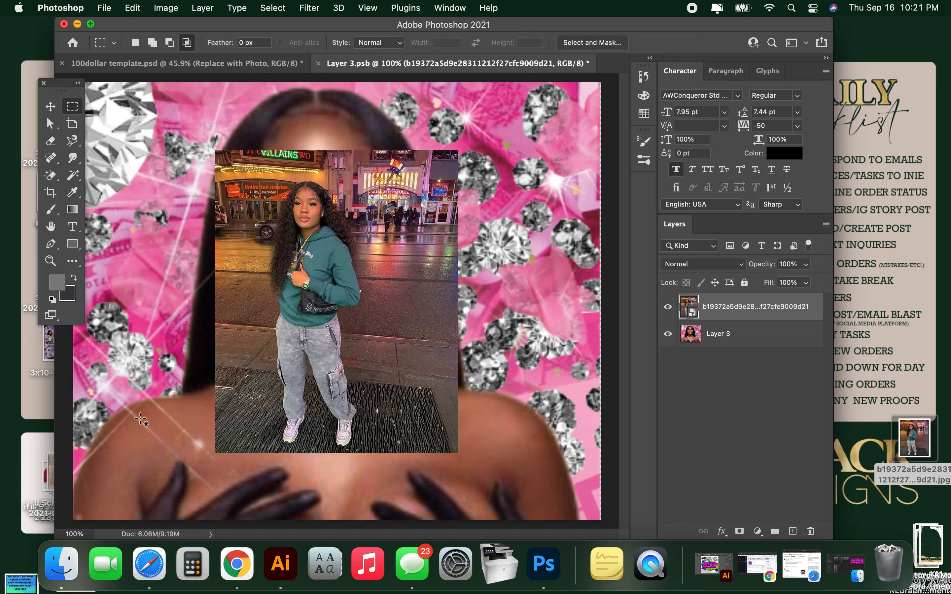
click(133, 8)
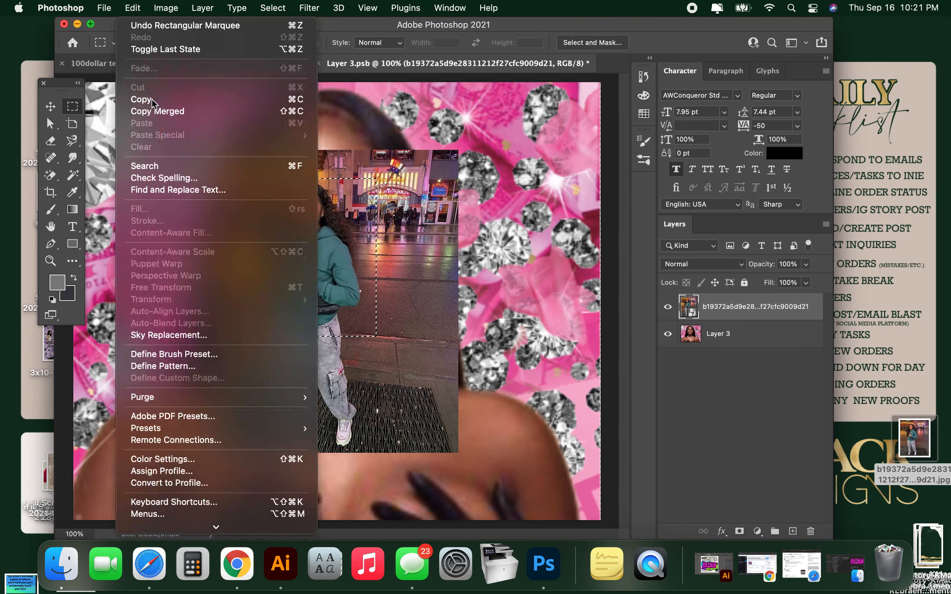
click(154, 105)
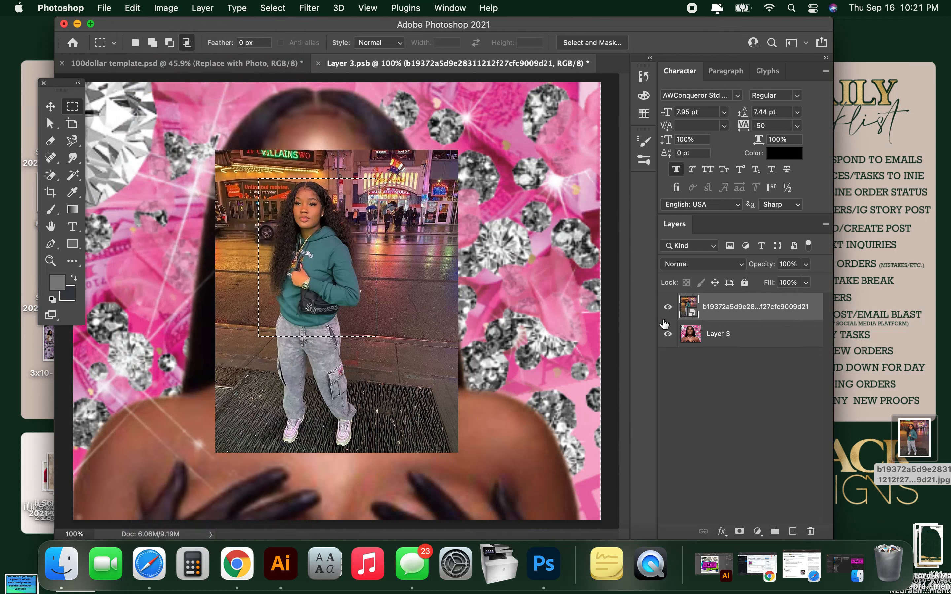
click(668, 307)
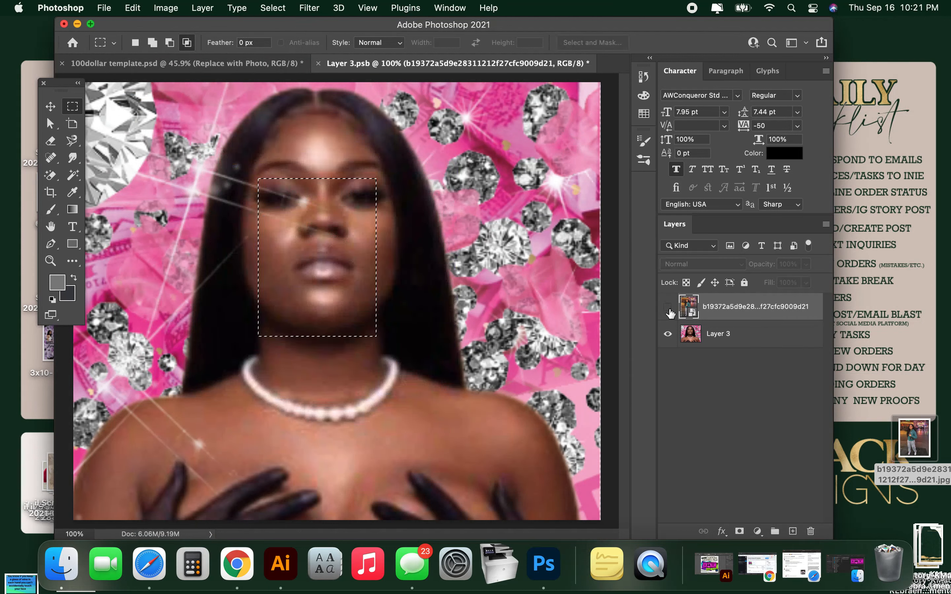
key(super+v)
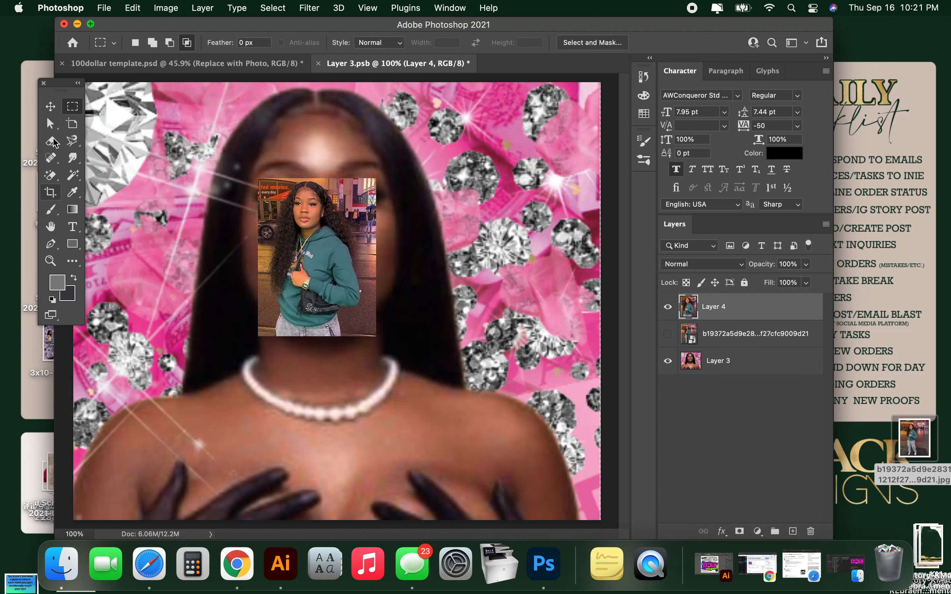
Step: Enlarge the pasted crop to about 549% and position it so the face shows
click(50, 106)
drag(374, 258, 592, 303)
drag(80, 278, 28, 276)
drag(343, 420, 387, 377)
drag(337, 158, 337, 86)
key(Return)
drag(693, 24, 768, 24)
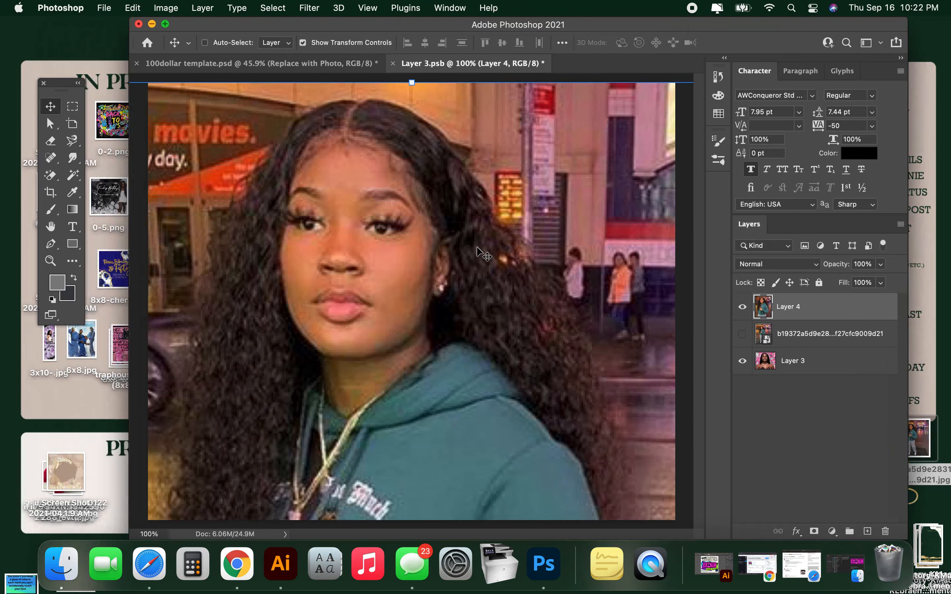
Step: Scale the new photo layer to cover the top edge, shift it right, and delete the old photo layer
key(super+t)
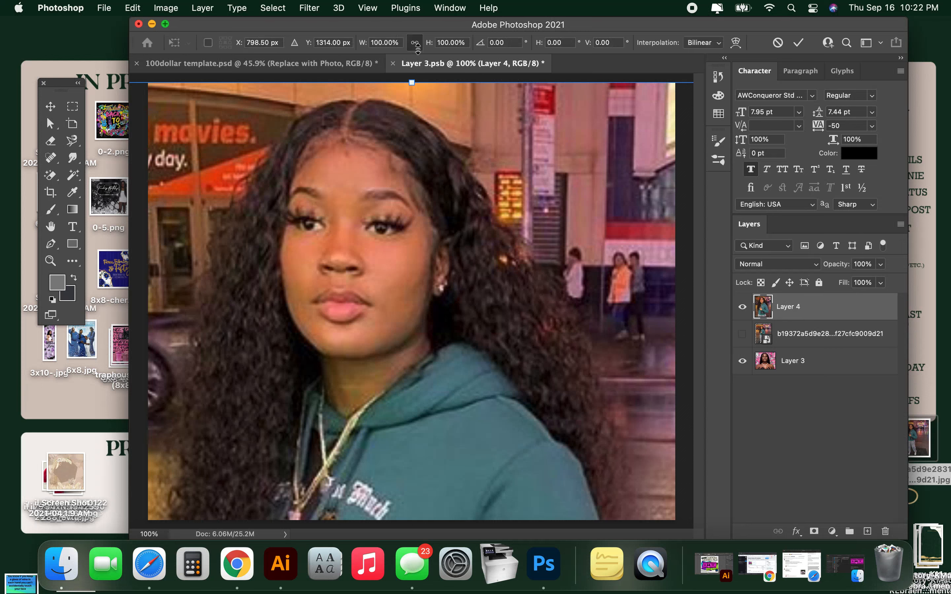
drag(476, 242, 480, 315)
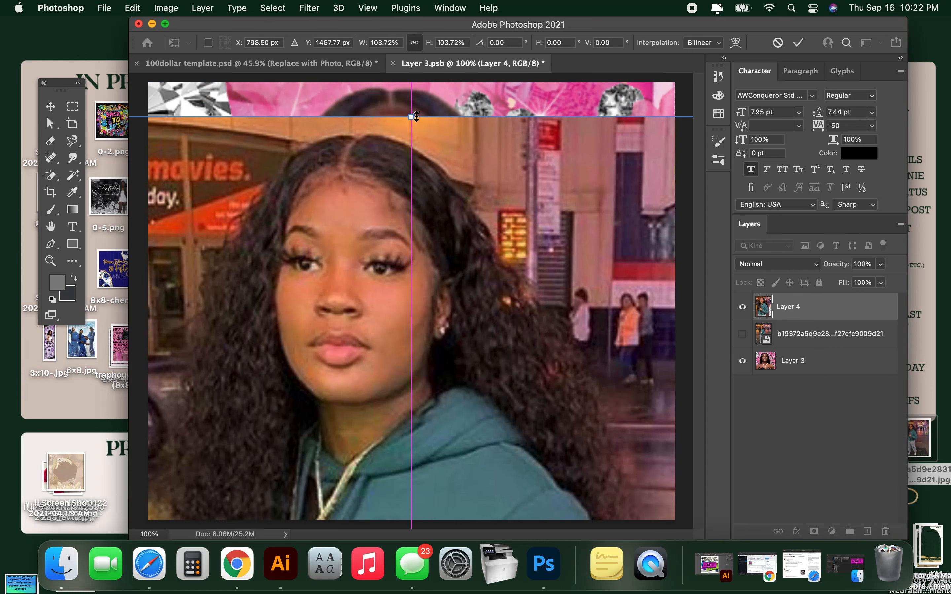
drag(418, 72, 418, 72)
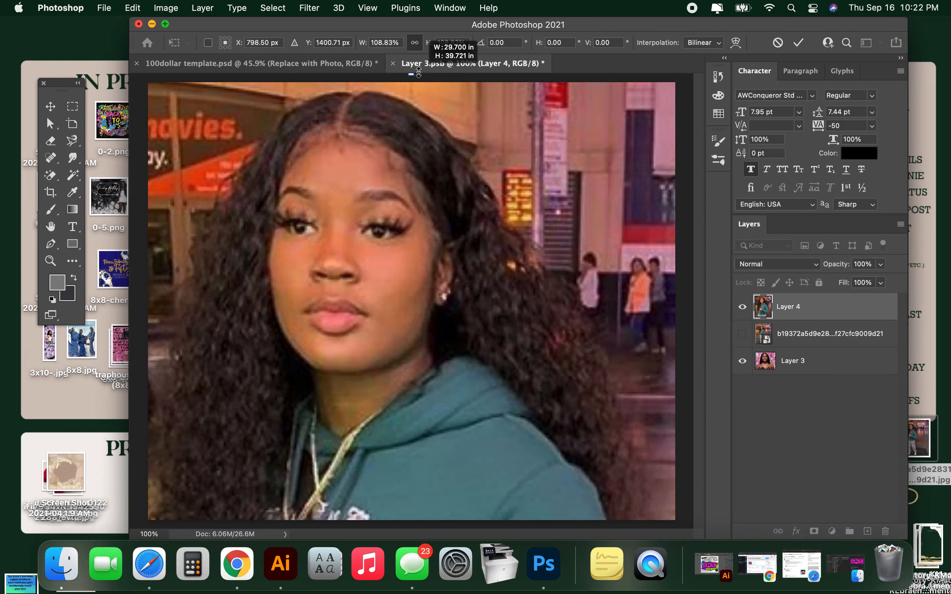
drag(380, 295, 417, 293)
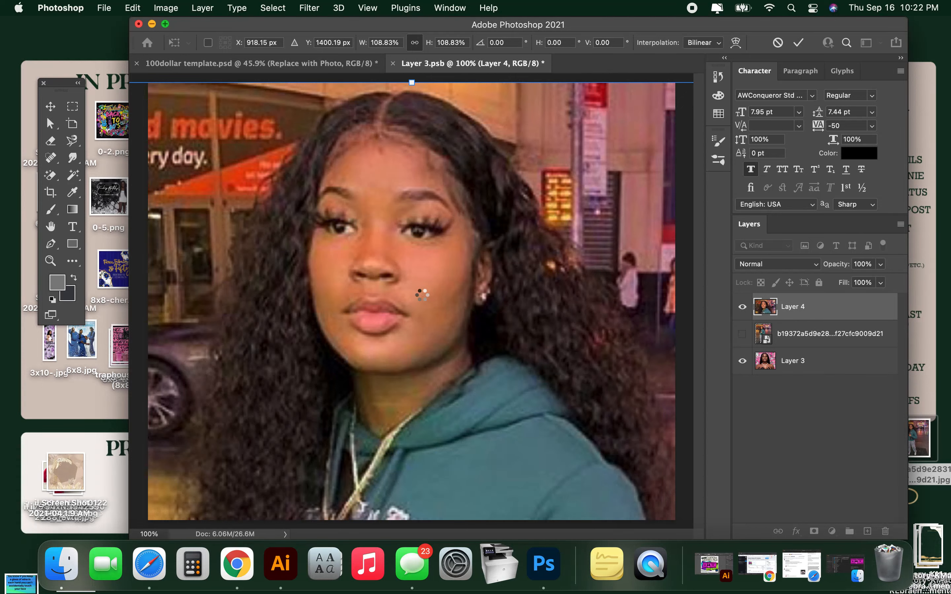
drag(790, 340, 885, 531)
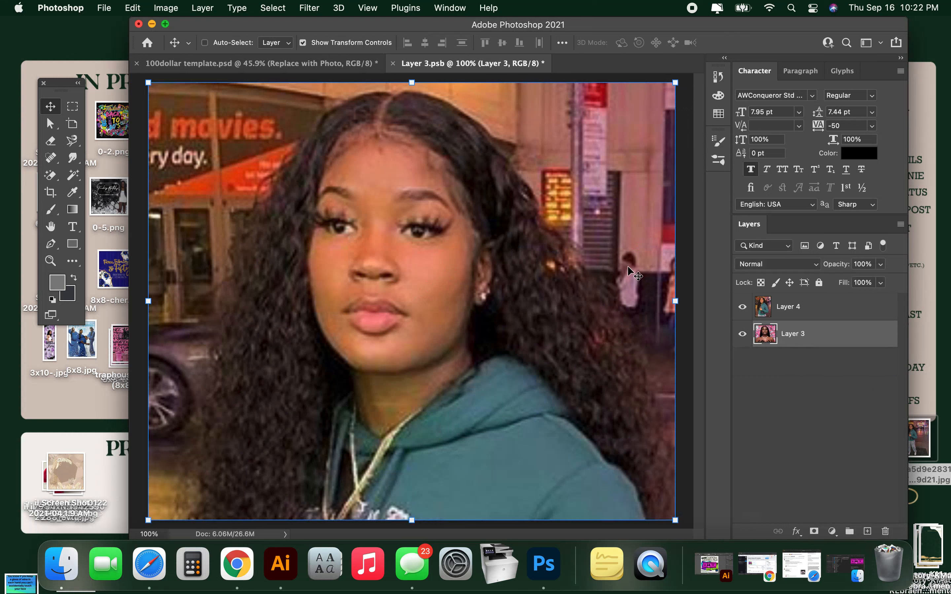
Step: Resize Layer 3 to about 110%, nudge it into place, and apply the transform
drag(674, 303, 723, 324)
drag(527, 259, 516, 276)
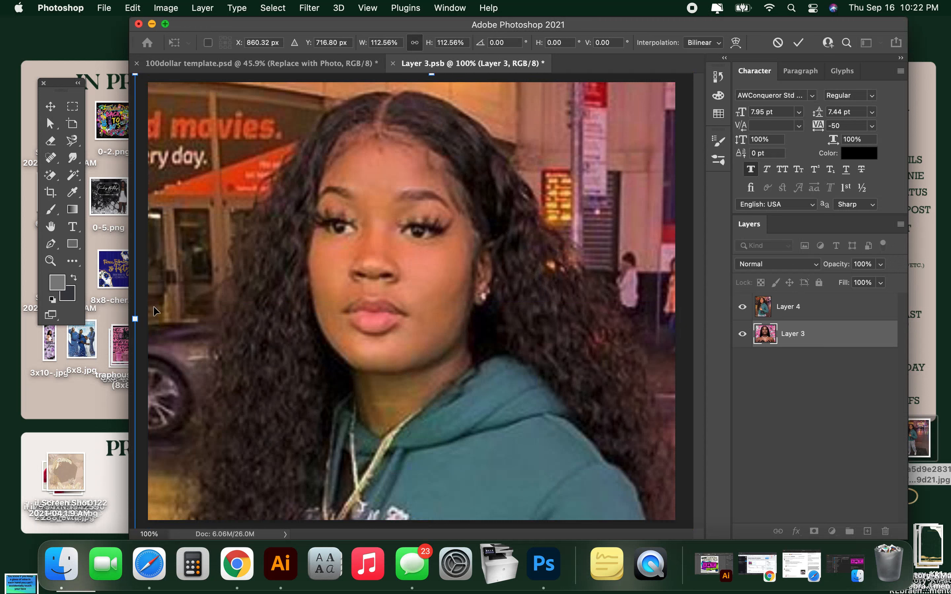
drag(136, 320, 150, 323)
drag(348, 327, 339, 319)
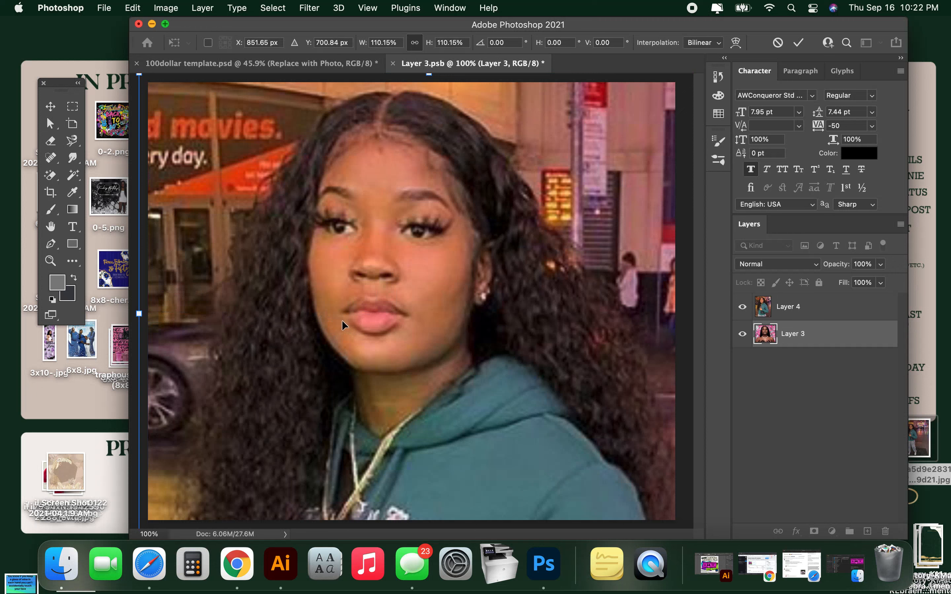
key(Return)
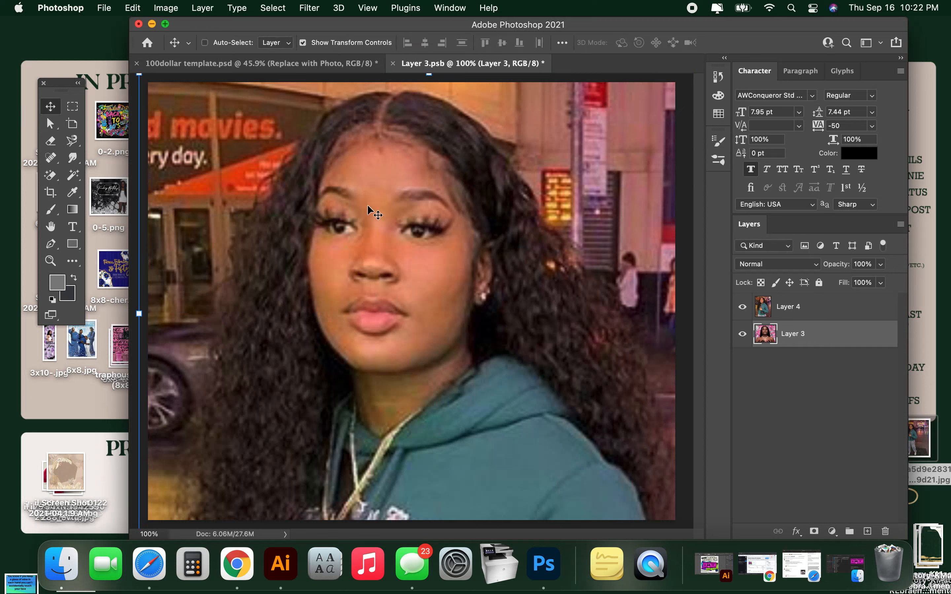
Step: Save the Layer 3.psb smart object contents and return to the 100dollar template.psd document
click(110, 6)
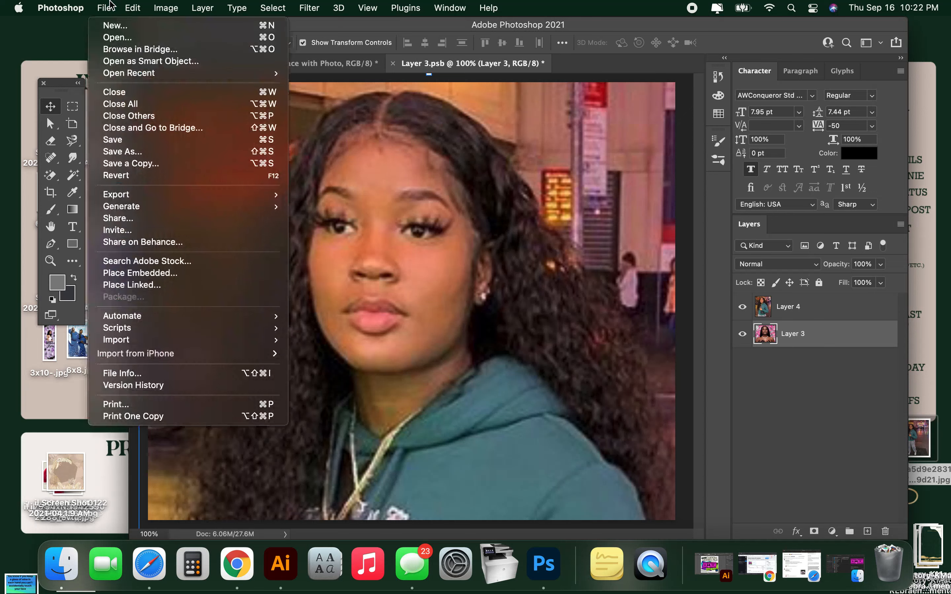
click(618, 242)
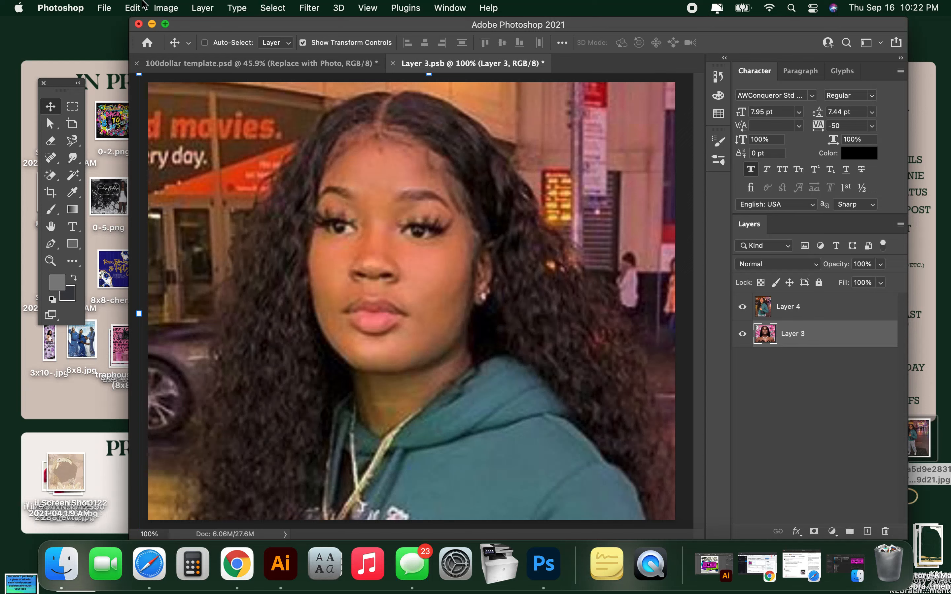
click(111, 6)
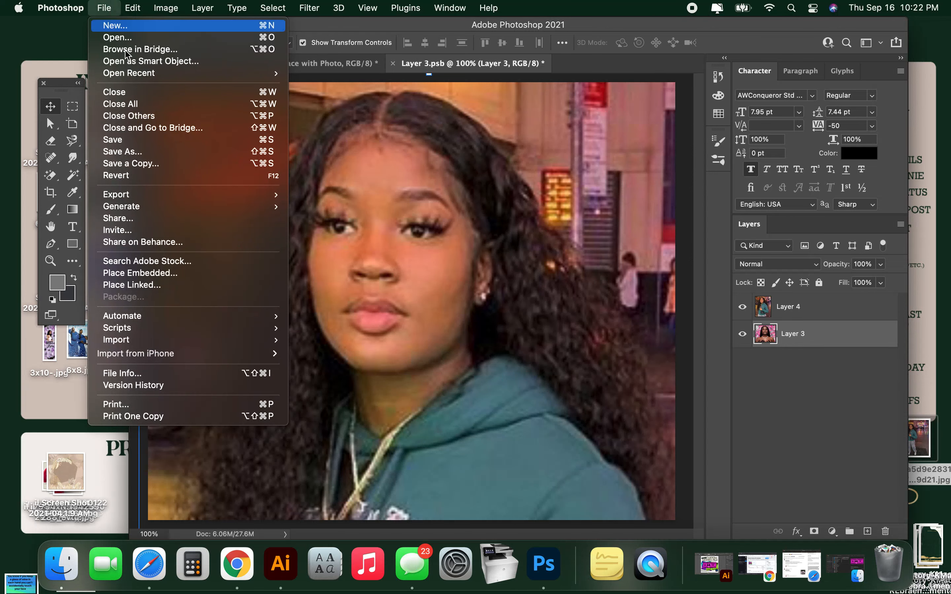
click(139, 140)
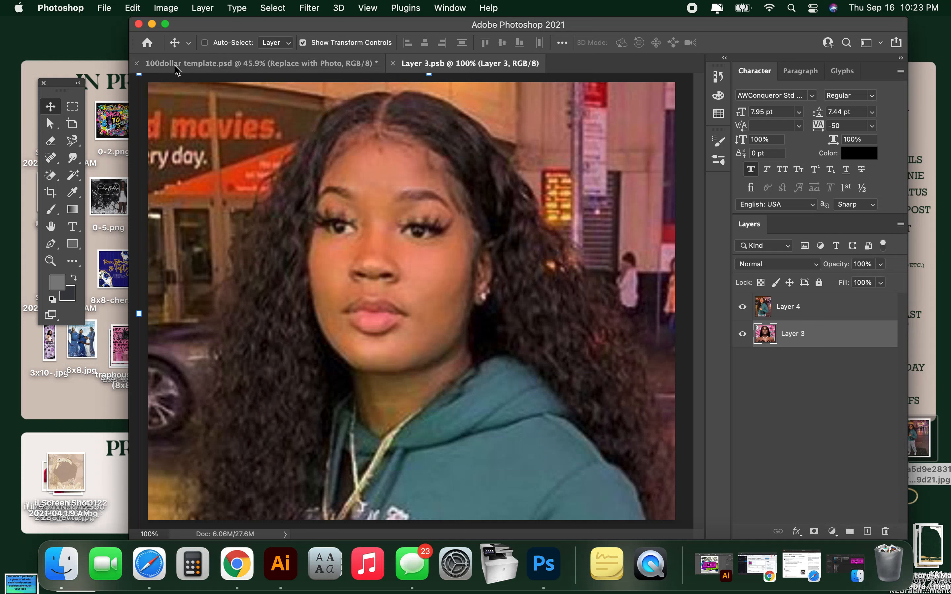
click(222, 66)
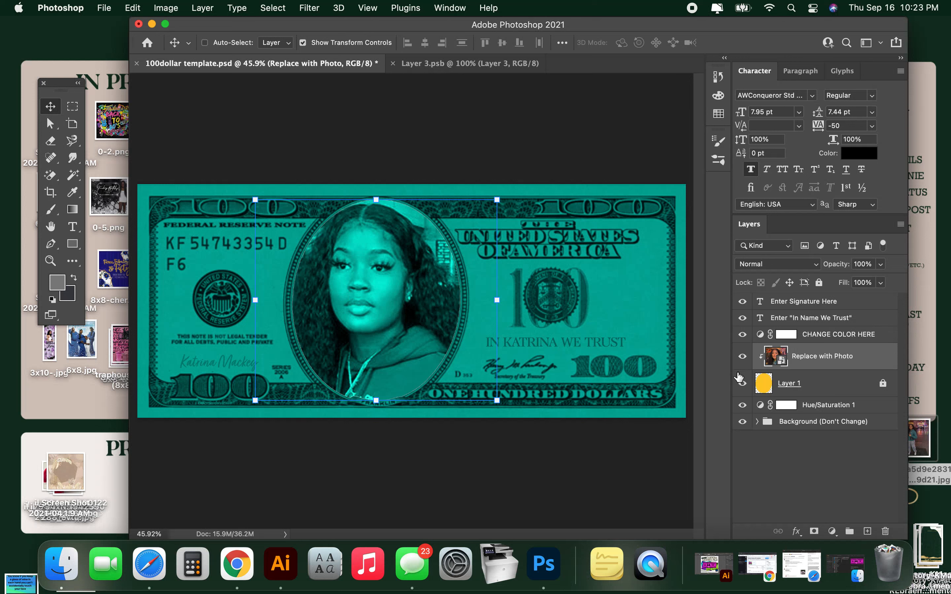
Step: Open the CHANGE COLOR HERE Hue/Saturation settings and trial magenta tints at varying saturation and brightness
click(871, 342)
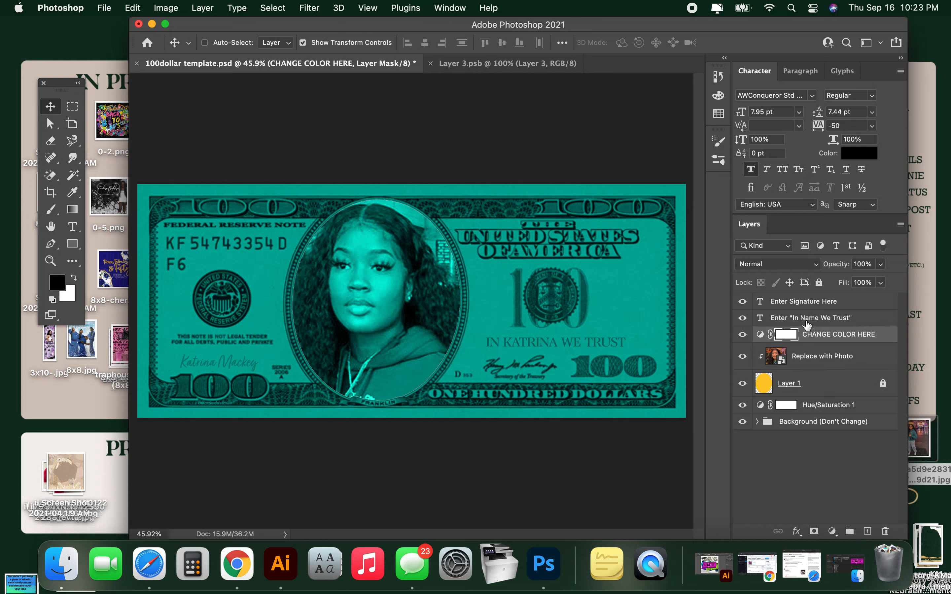
double_click(760, 335)
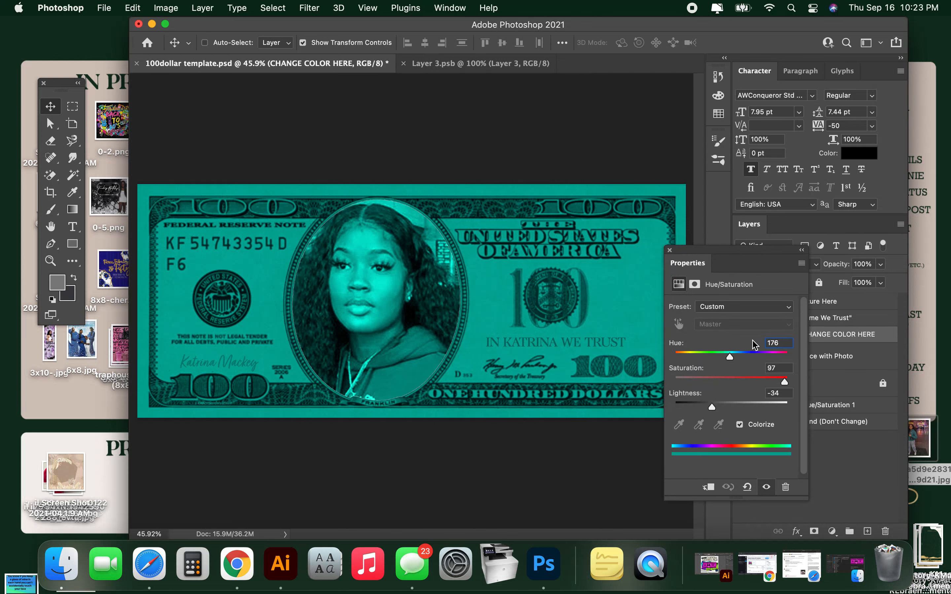
drag(688, 357, 731, 357)
click(771, 355)
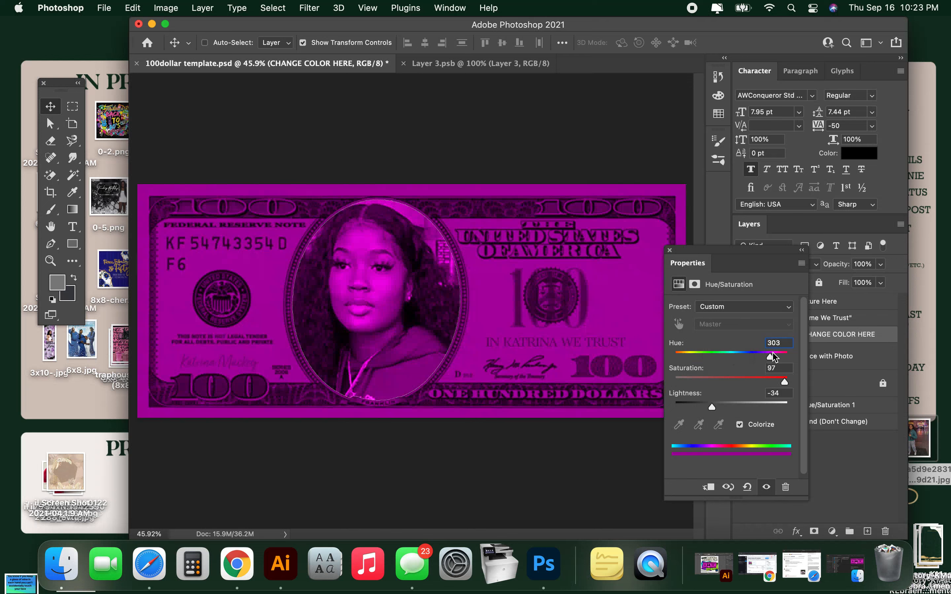
drag(735, 405, 785, 382)
drag(725, 406, 709, 410)
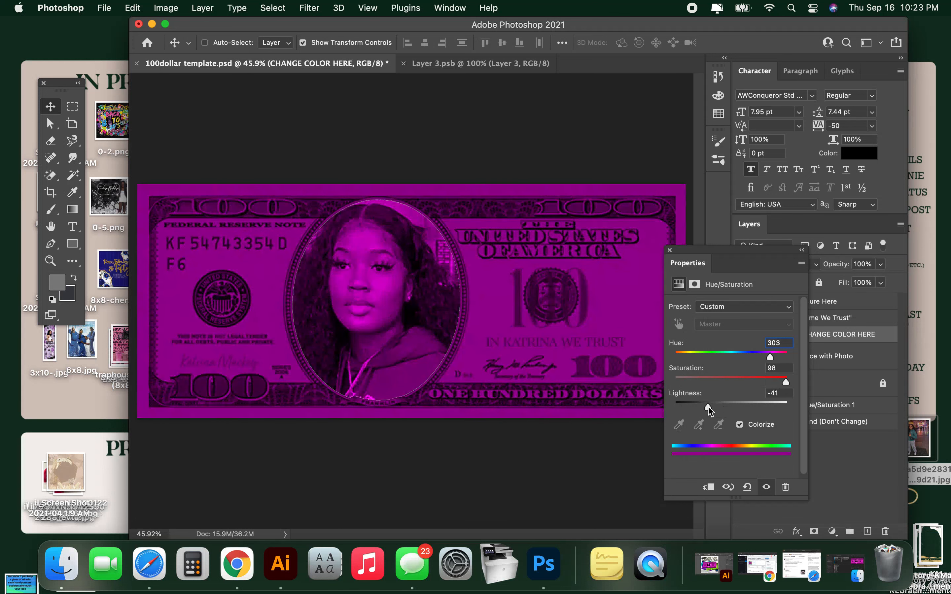
drag(726, 358, 735, 381)
click(777, 381)
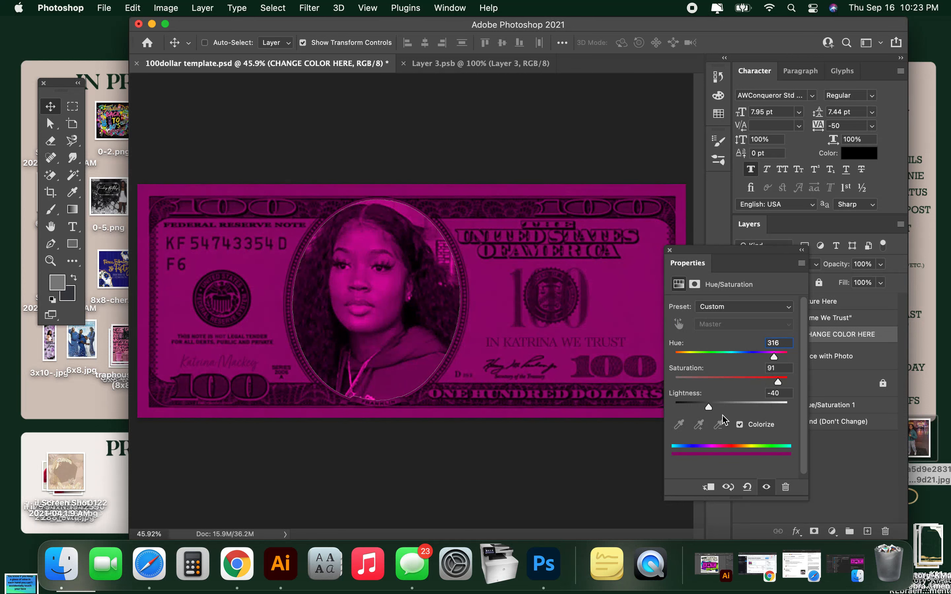
click(720, 407)
click(734, 406)
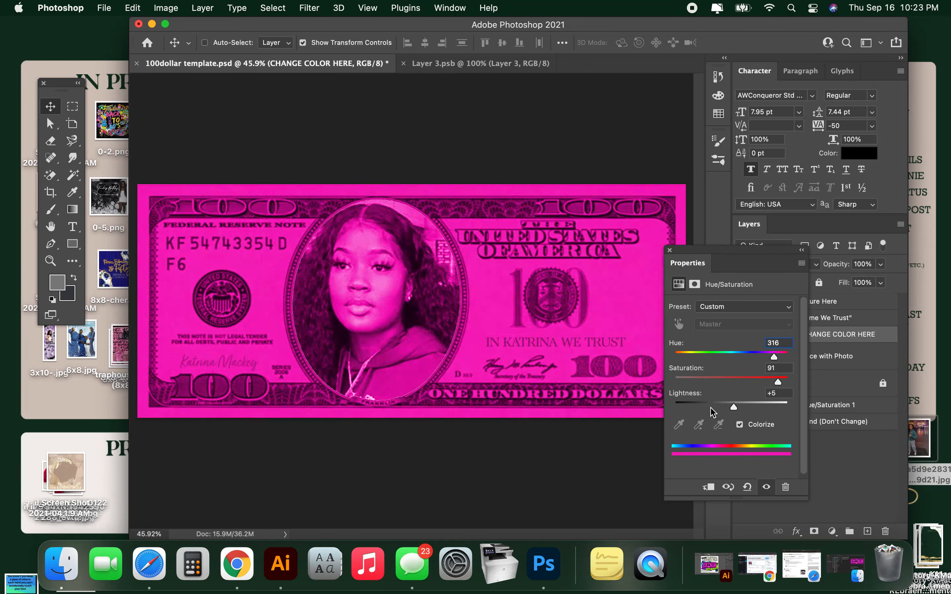
Step: Keep adjusting hue, saturation and lightness, ending on a mint-teal bill at Hue 165, Saturation 44, Lightness -2
click(708, 406)
click(722, 380)
click(778, 381)
drag(763, 386, 779, 390)
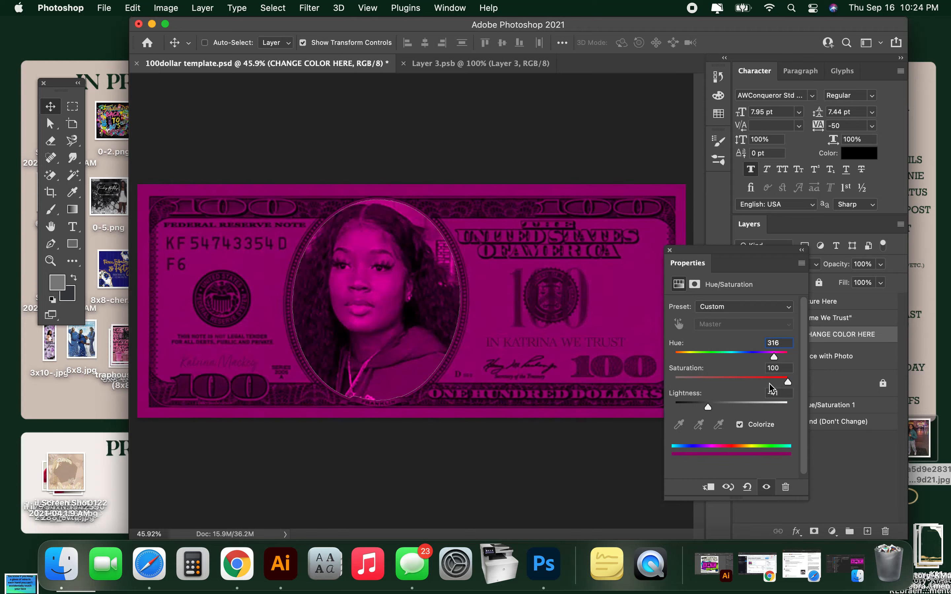
drag(737, 358, 772, 357)
drag(726, 407, 710, 410)
drag(786, 381, 728, 406)
click(752, 355)
drag(752, 357, 732, 410)
Step: Try duller and more vivid teal and purple tints, tuning saturation and darkening the bill
click(723, 383)
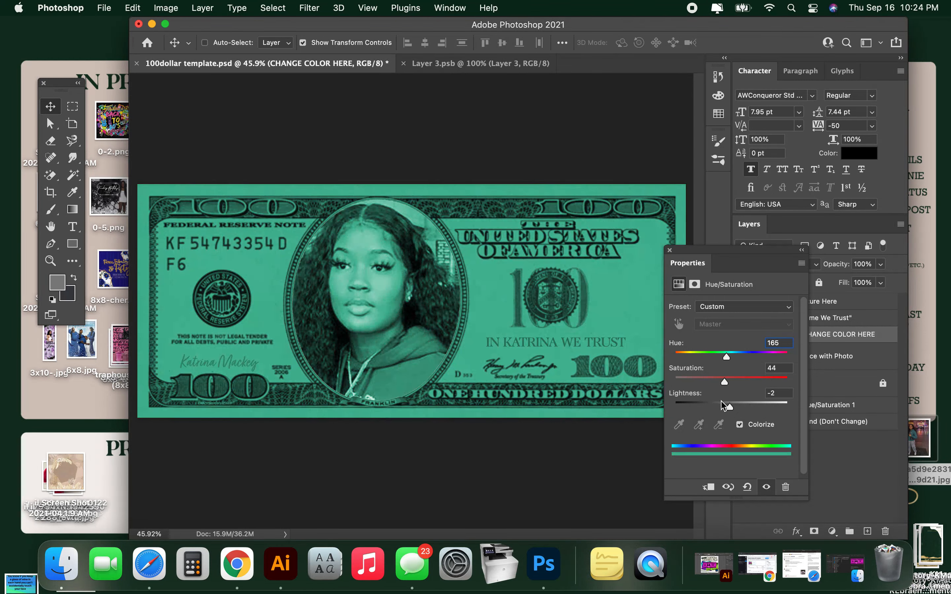
drag(753, 352, 724, 356)
click(764, 355)
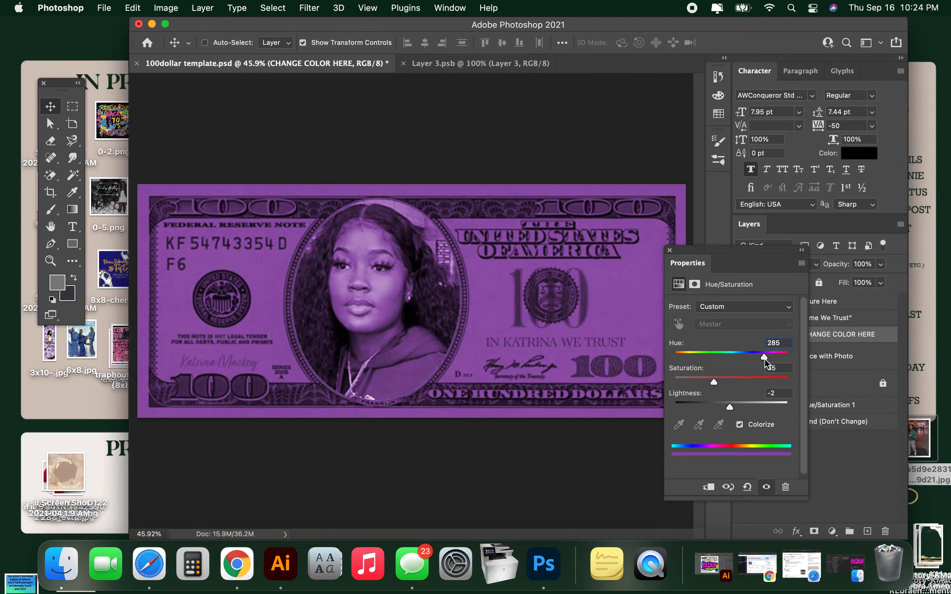
click(765, 382)
drag(756, 380, 742, 379)
click(716, 382)
click(747, 383)
click(723, 409)
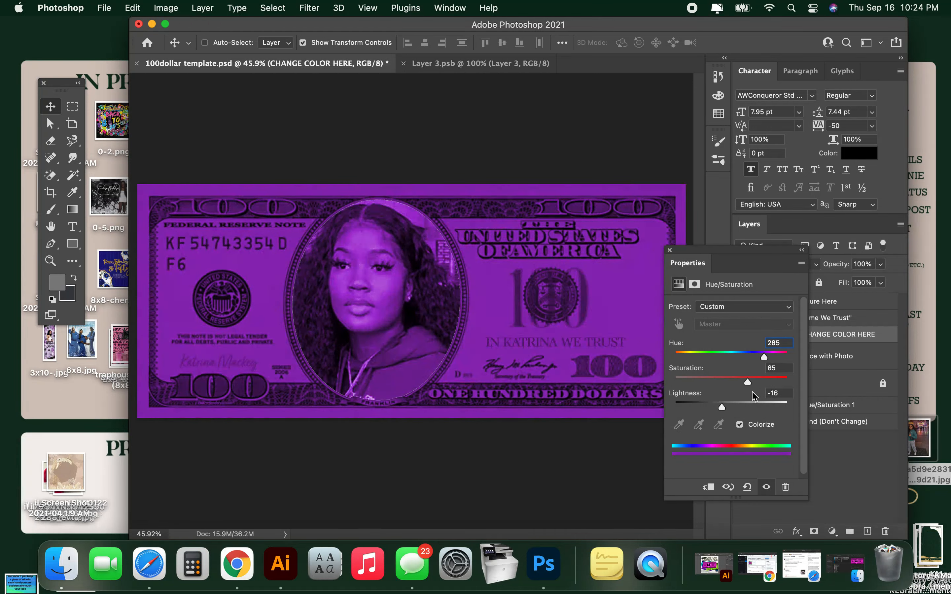
click(743, 379)
click(773, 383)
click(738, 381)
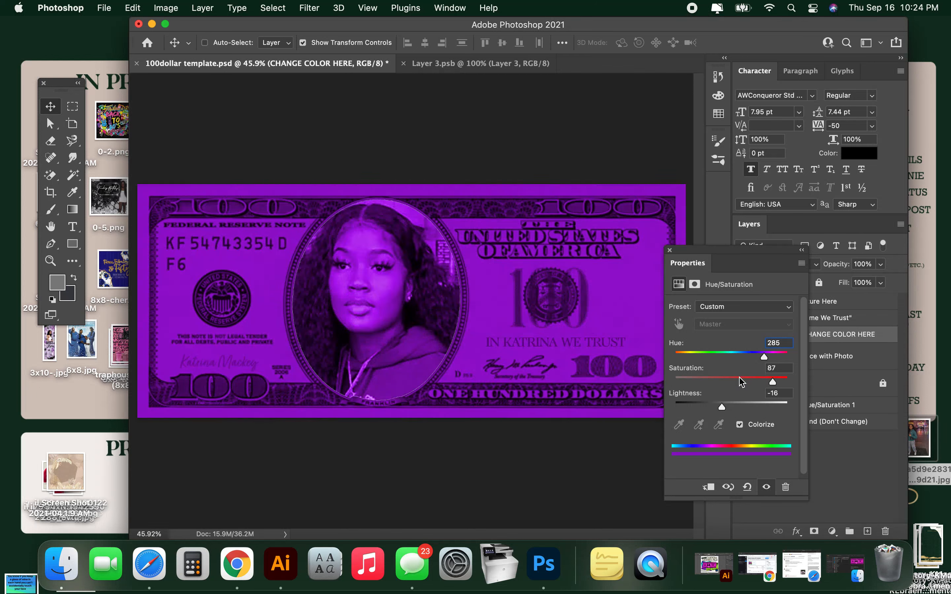
Step: Move the Properties panel off the bill and set Hue to 151 for a medium green note
drag(706, 253, 648, 281)
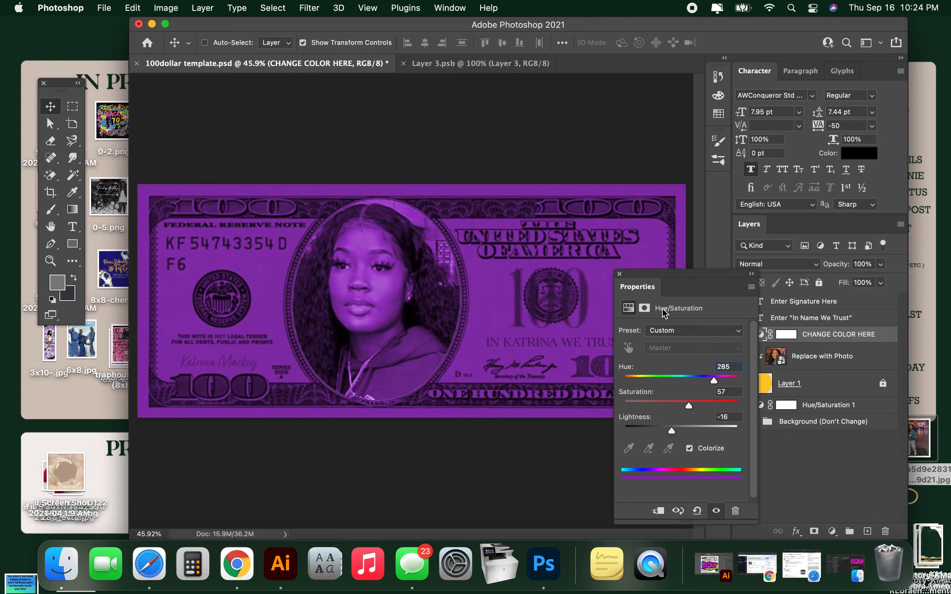
mouse_move(669, 275)
mouse_down()
mouse_move(651, 289)
mouse_move(653, 275)
mouse_up()
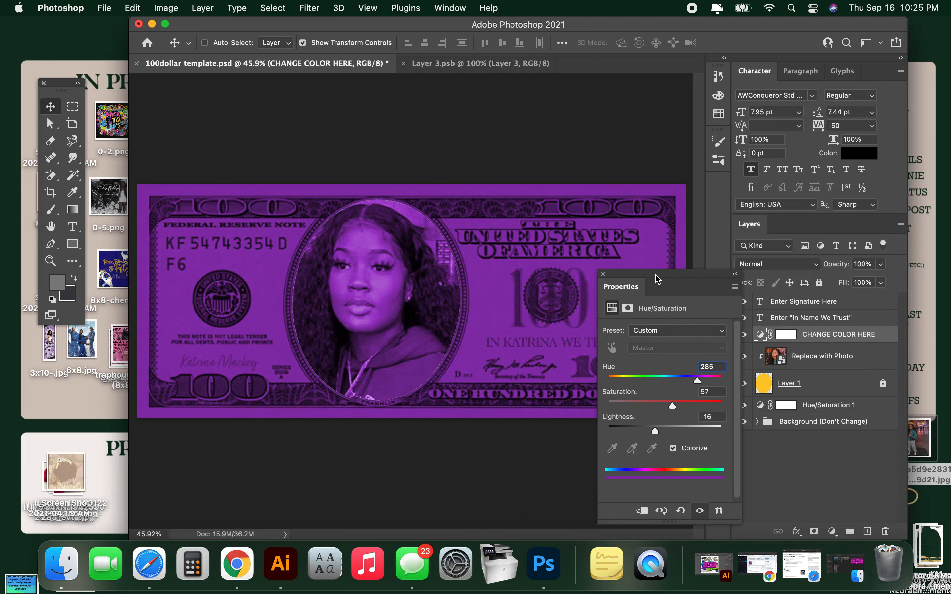
drag(657, 279, 663, 279)
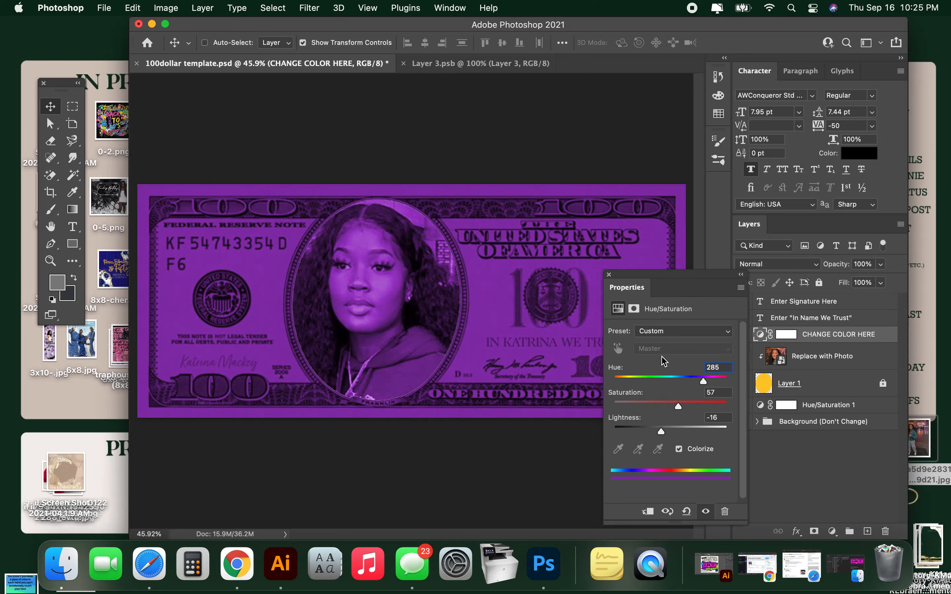
mouse_move(653, 382)
mouse_down()
mouse_move(637, 382)
mouse_move(686, 382)
mouse_move(634, 384)
mouse_move(661, 381)
mouse_up()
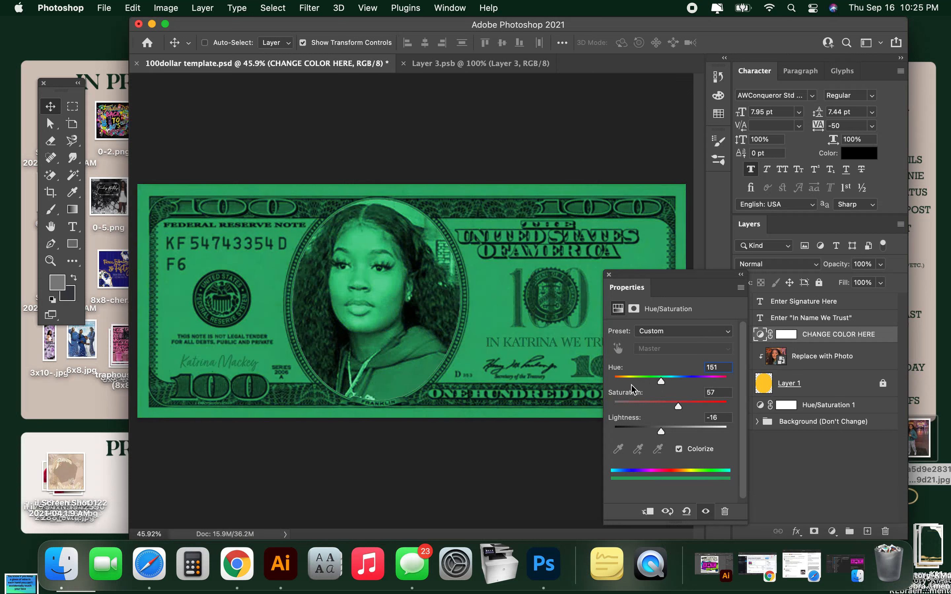